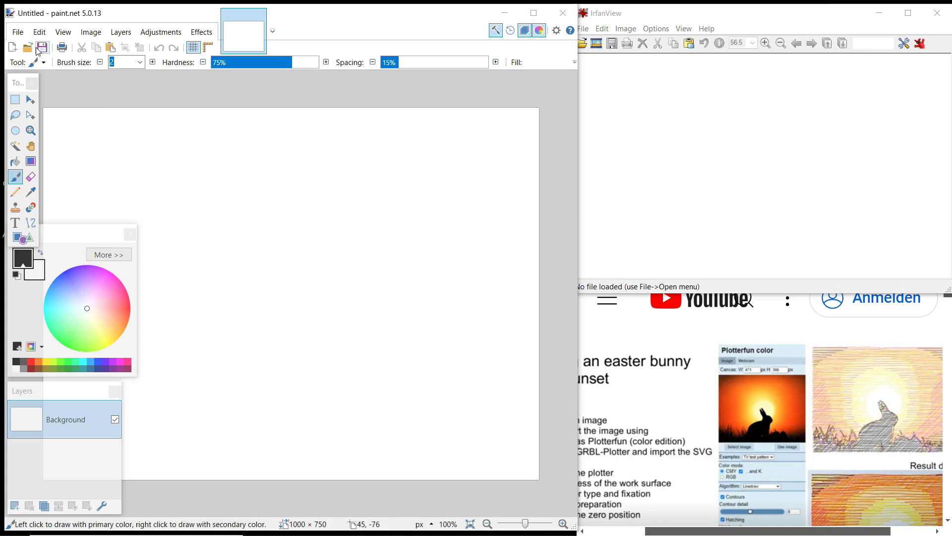
# - Create a new blank image with a print size of 9 × 9 cm
pyautogui.click(18, 32)
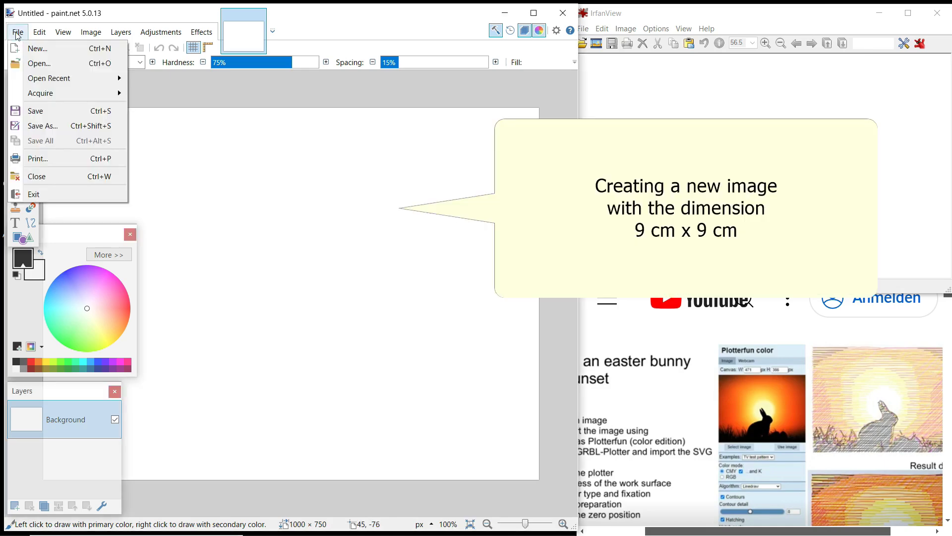
pyautogui.click(34, 48)
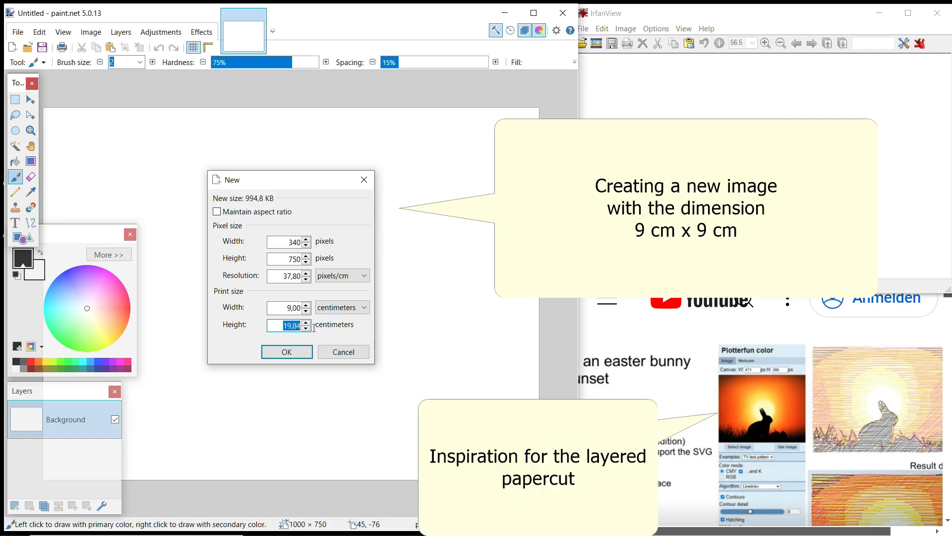
pyautogui.click(287, 352)
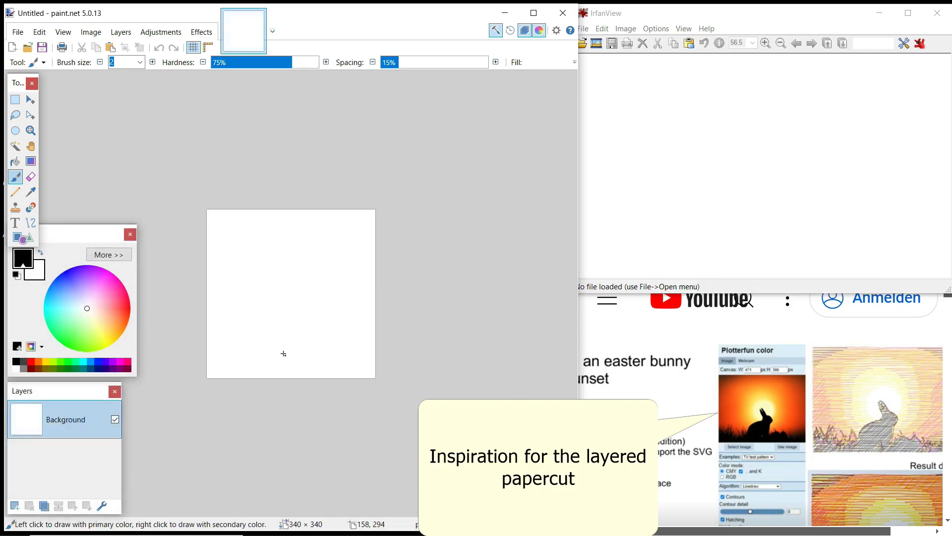
# - Fill the whole Background layer with solid yellow
pyautogui.scroll(3, 165, 253)
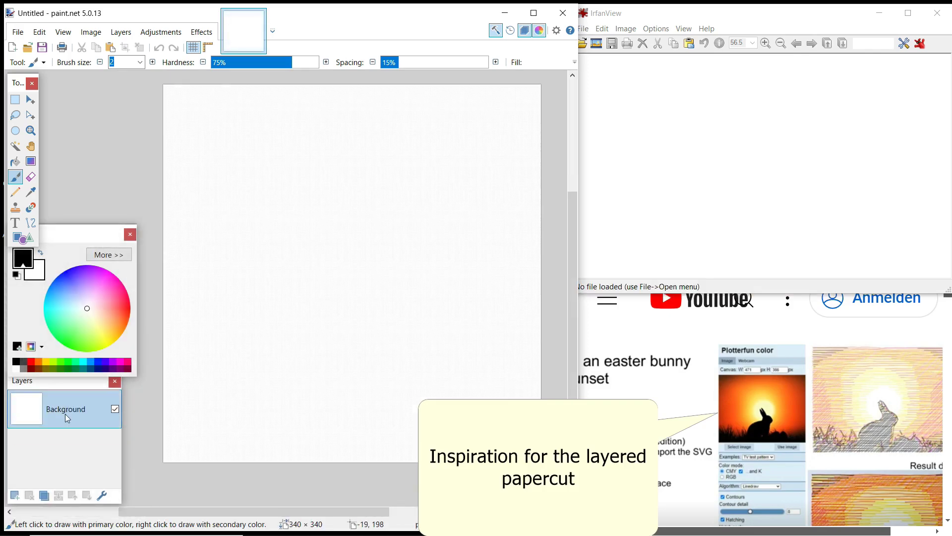
pyautogui.click(106, 344)
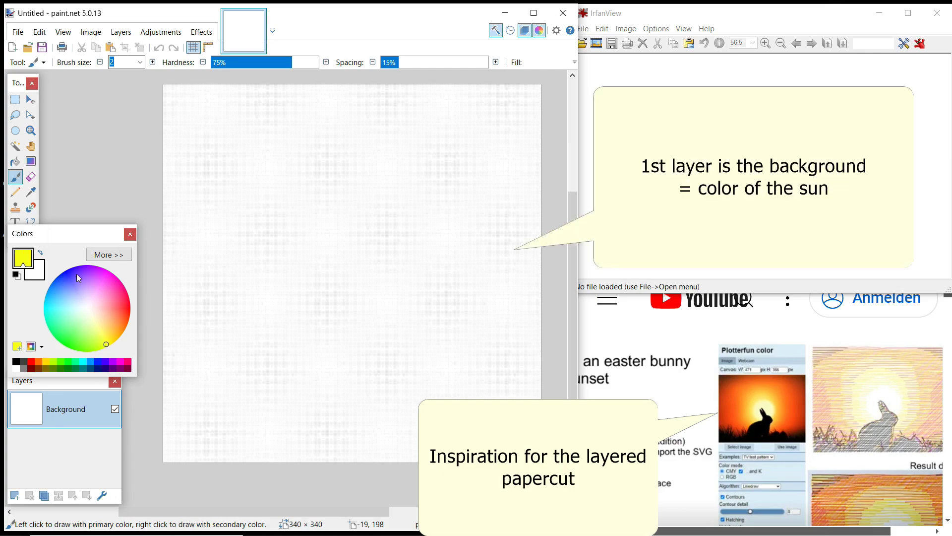
pyautogui.click(16, 161)
pyautogui.click(211, 232)
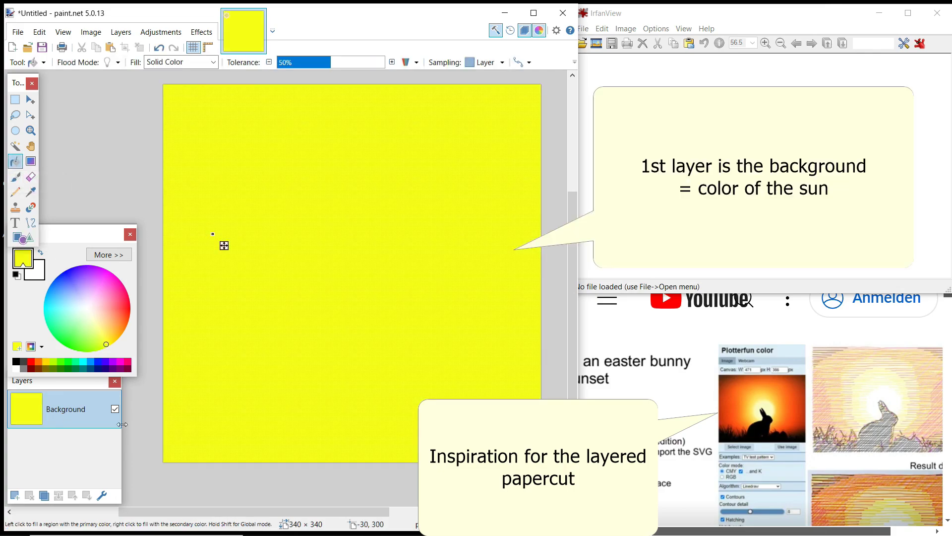
# - On a new layer, draw an orange ellipse about 70 × 64 px near the centre and fill the area around it with orange
pyautogui.click(15, 495)
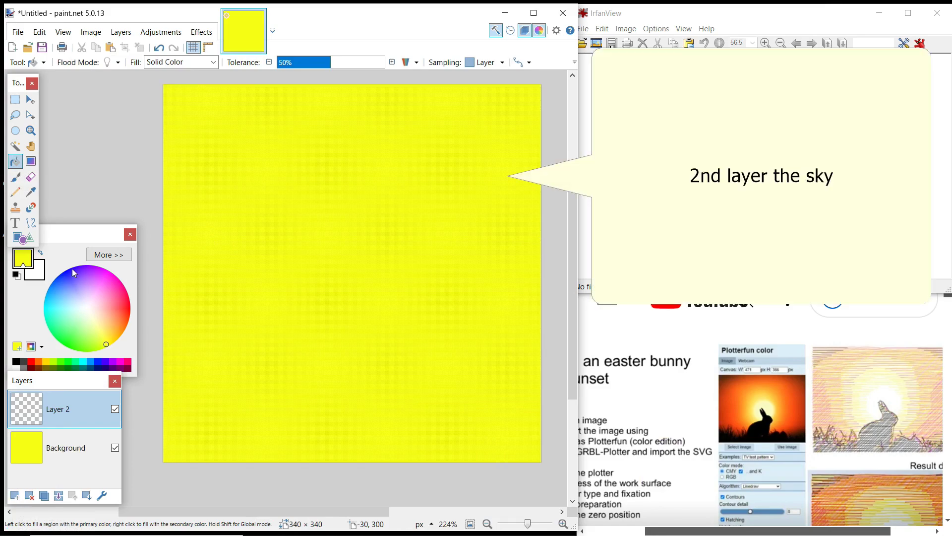
pyautogui.click(21, 238)
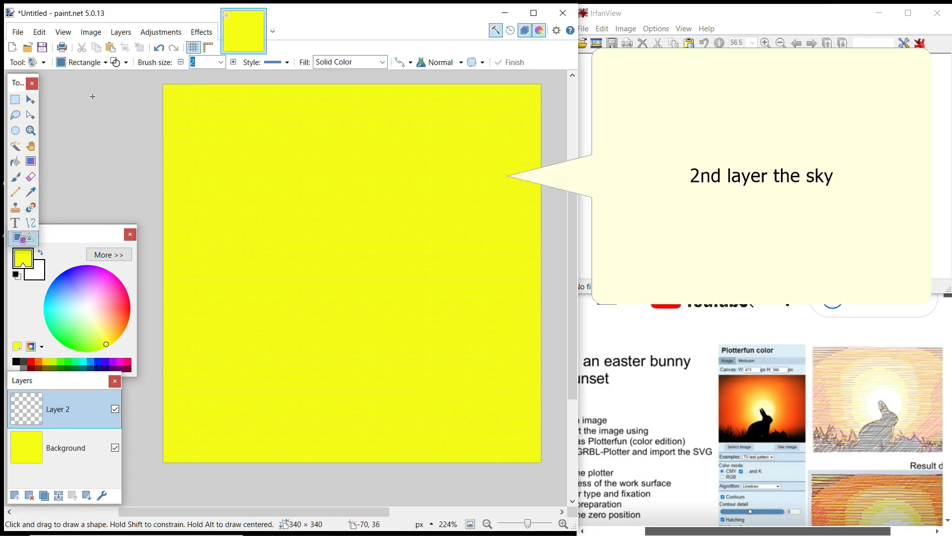
pyautogui.click(106, 63)
pyautogui.click(85, 88)
pyautogui.click(117, 327)
pyautogui.moveTo(309, 259); pyautogui.dragTo(385, 327)
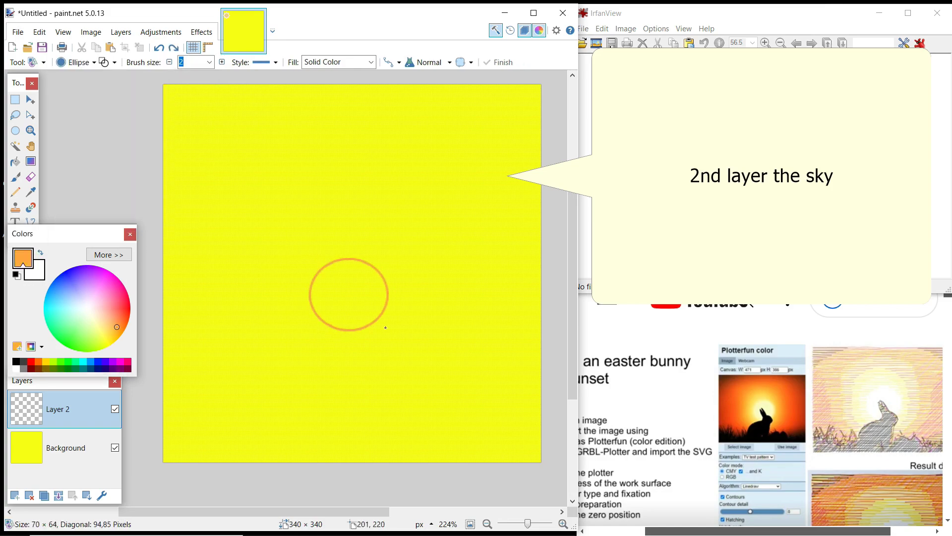
pyautogui.press('f')
pyautogui.click(221, 204)
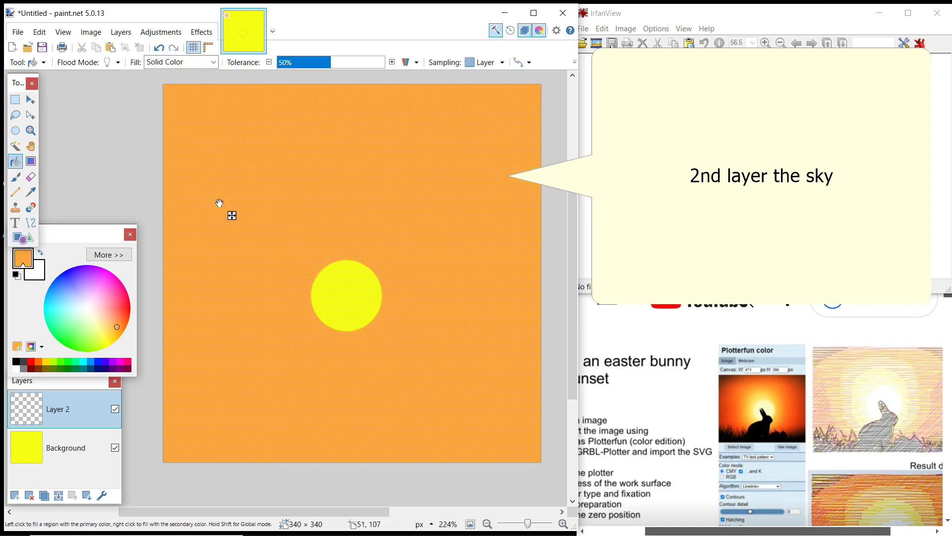
# - Hide the Background layer and, on a new layer, draw a magenta rectangle outline about 325 × 326 px with brush size 20
pyautogui.click(115, 448)
pyautogui.click(15, 495)
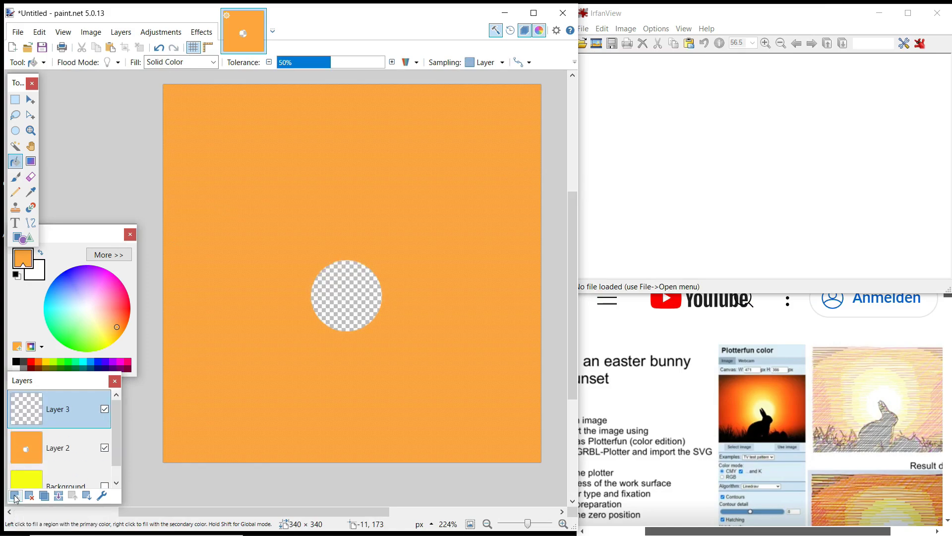
pyautogui.click(120, 362)
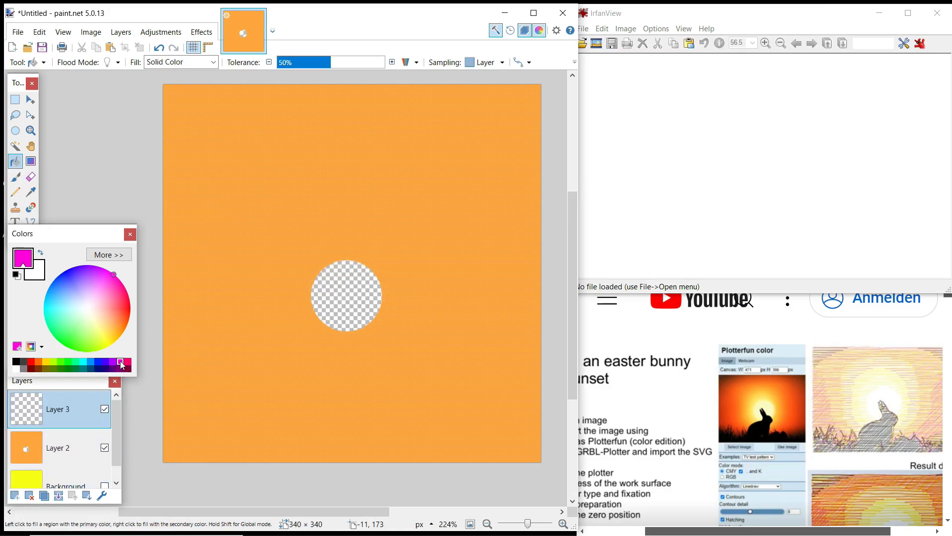
pyautogui.click(33, 239)
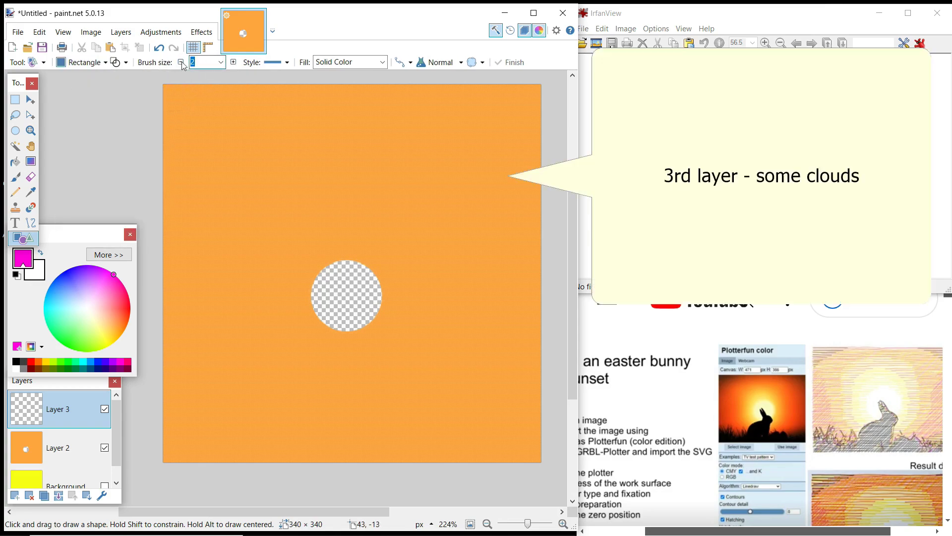
pyautogui.write('20')
pyautogui.moveTo(180, 100)
pyautogui.mouseDown()
pyautogui.moveTo(400, 351)
pyautogui.moveTo(540, 460)
pyautogui.mouseUp()
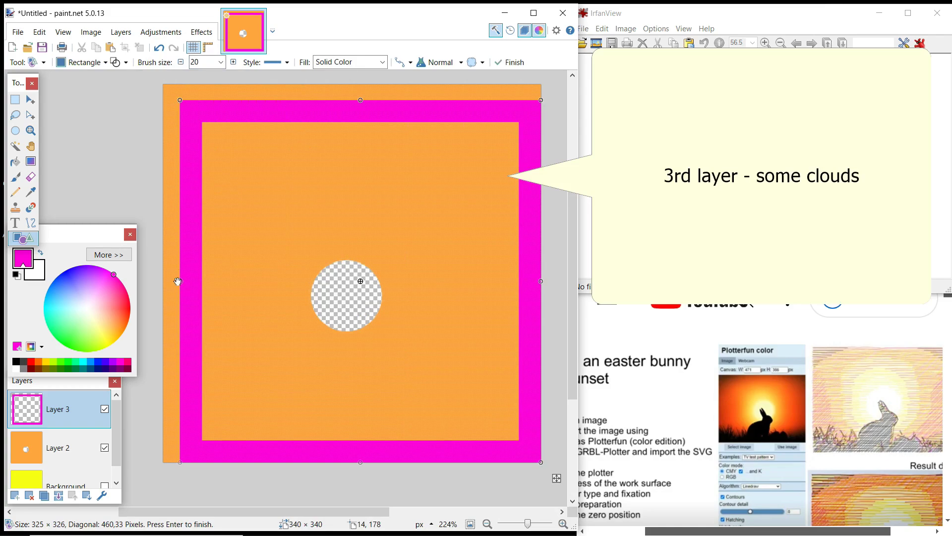
# - Stretch the magenta rectangle outline to the canvas edges at 340 × 340 px and finish the shape
pyautogui.moveTo(178, 282); pyautogui.dragTo(163, 280)
pyautogui.moveTo(352, 100); pyautogui.dragTo(352, 84)
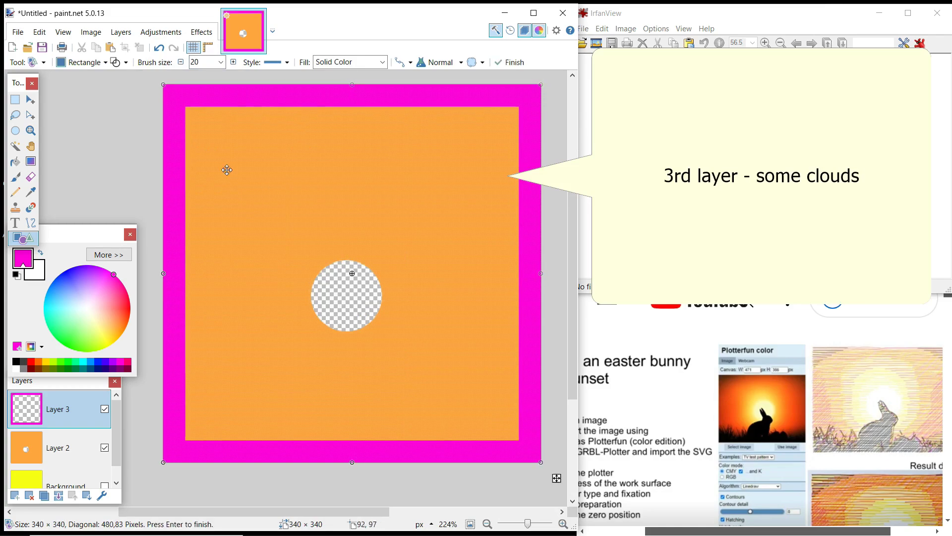
pyautogui.click(512, 62)
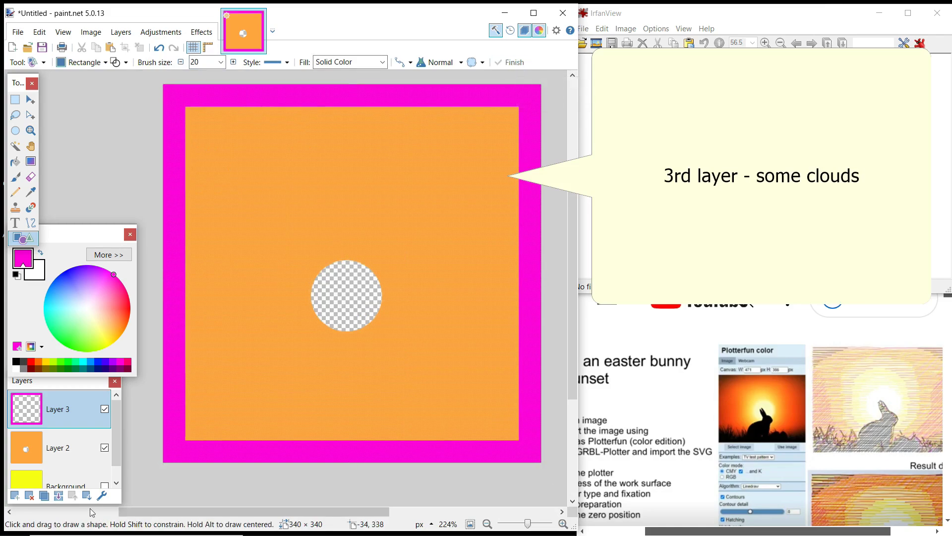
# - Duplicate the magenta frame layer, hide the upper copy and make the lower one active
pyautogui.click(44, 495)
pyautogui.click(105, 409)
pyautogui.click(64, 447)
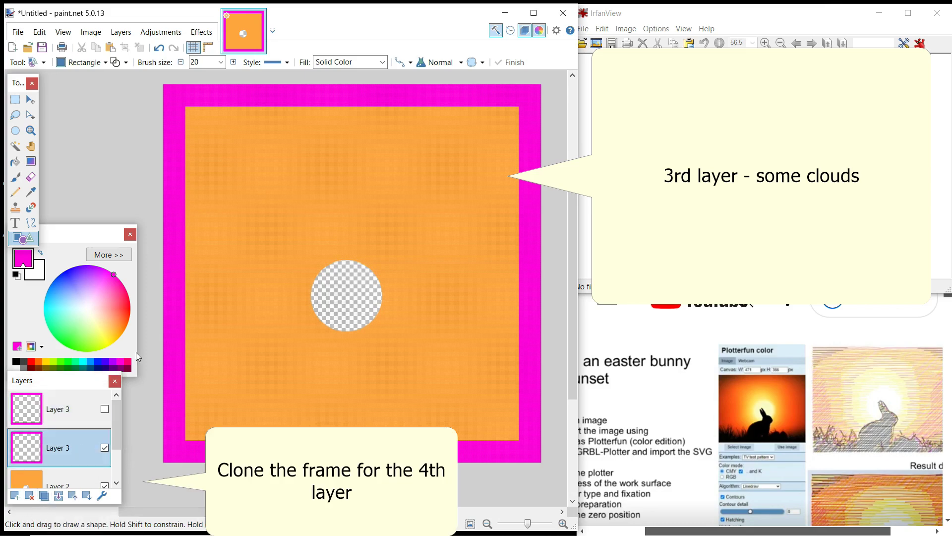
# - Paint two magenta clouds with the Paintbrush in the upper sky, one joined to each side of the frame
pyautogui.click(15, 177)
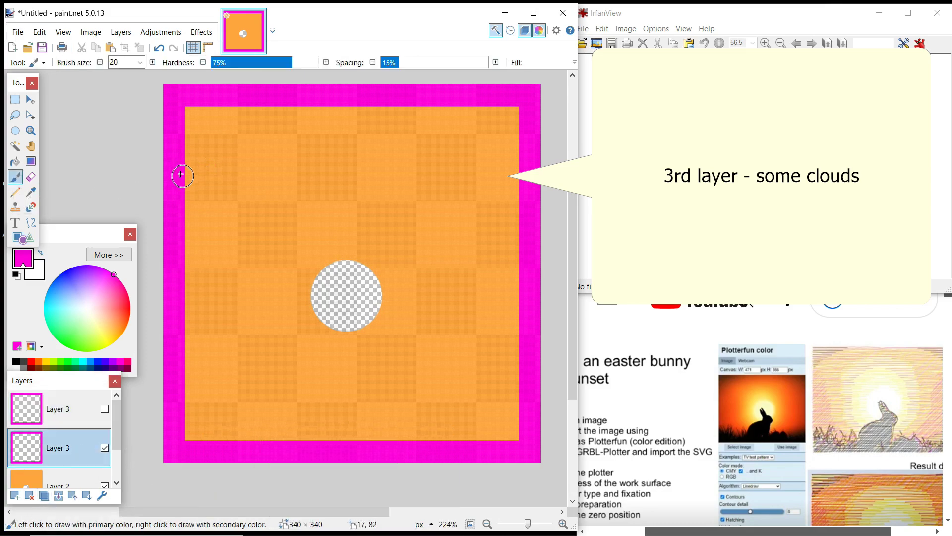
pyautogui.moveTo(181, 174)
pyautogui.mouseDown()
pyautogui.moveTo(233, 159)
pyautogui.moveTo(288, 199)
pyautogui.moveTo(194, 184)
pyautogui.moveTo(341, 179)
pyautogui.mouseUp()
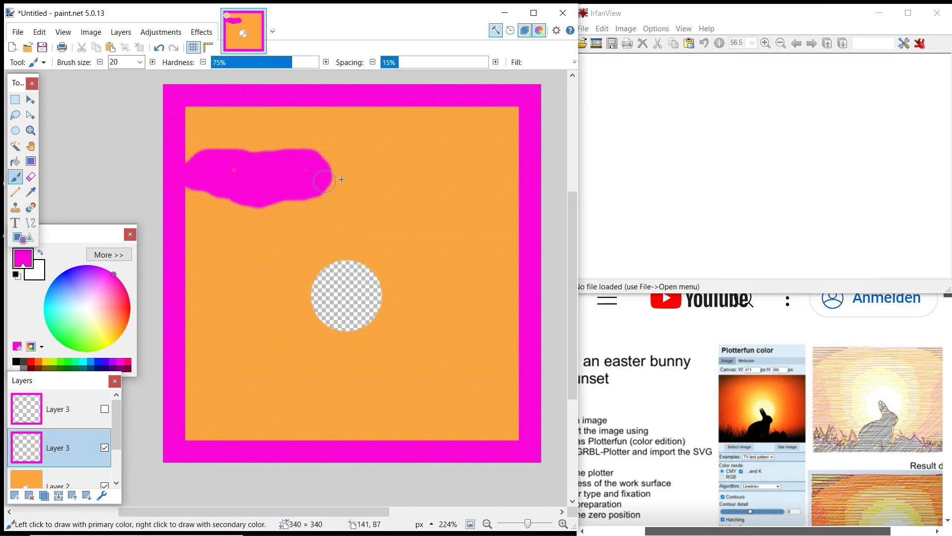
pyautogui.moveTo(448, 171)
pyautogui.mouseDown()
pyautogui.moveTo(454, 201)
pyautogui.moveTo(461, 187)
pyautogui.moveTo(412, 184)
pyautogui.mouseUp()
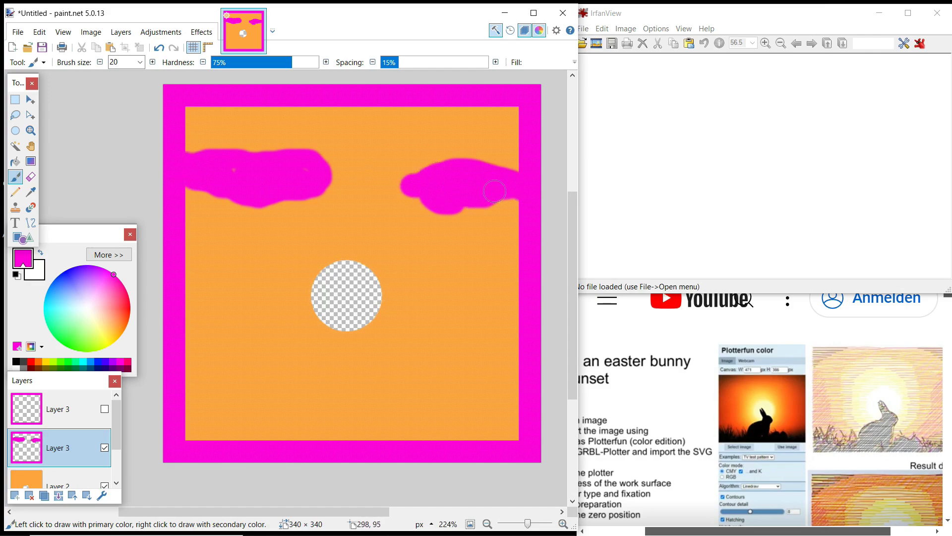
# - Hide the cloud layer, show the duplicated frame layer and recolour its frame black
pyautogui.click(104, 448)
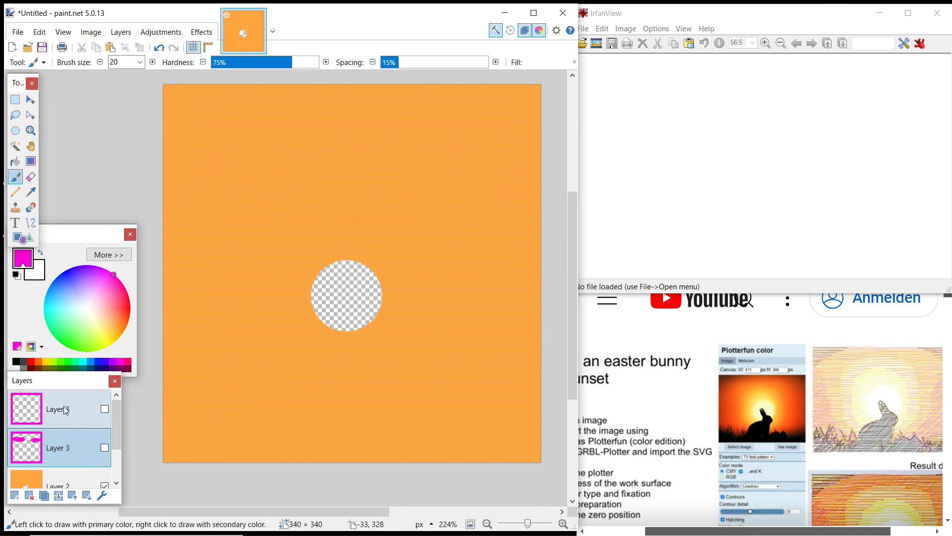
pyautogui.click(104, 410)
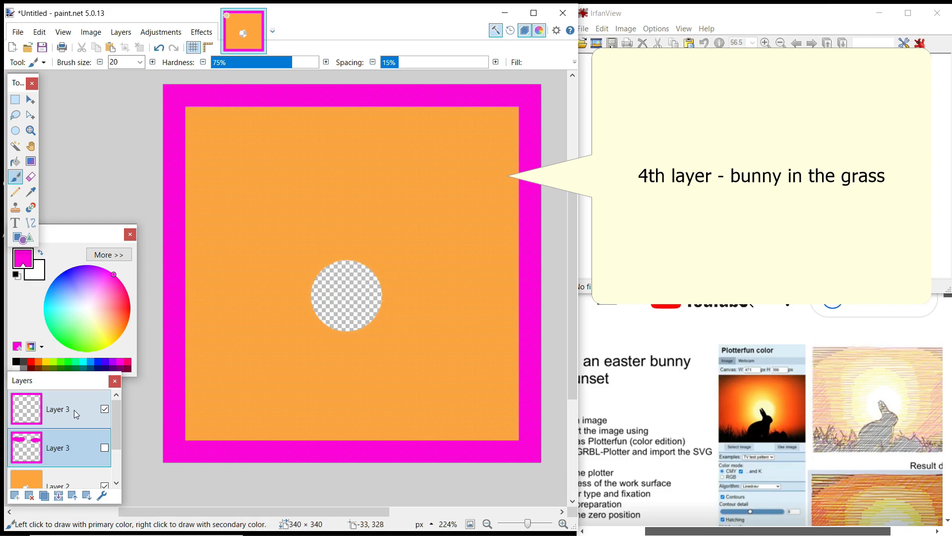
pyautogui.click(76, 414)
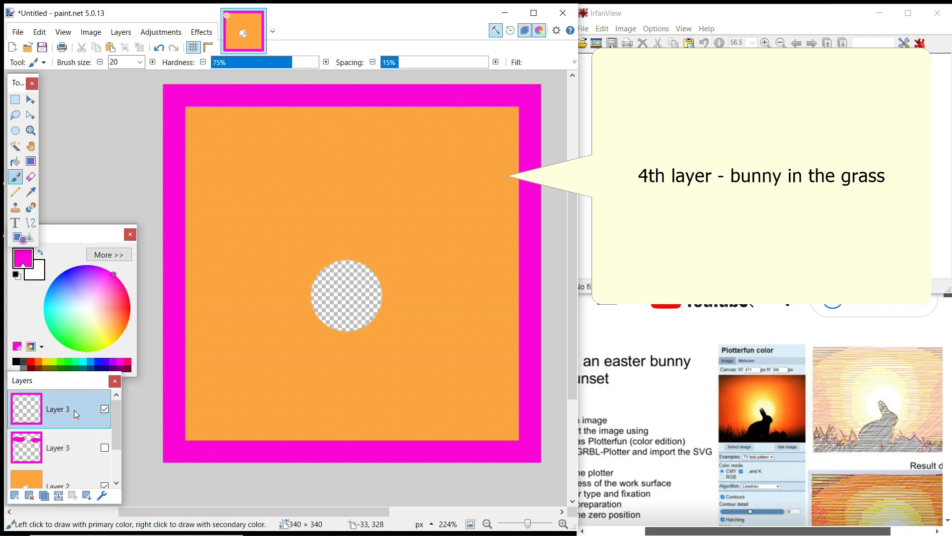
pyautogui.click(16, 362)
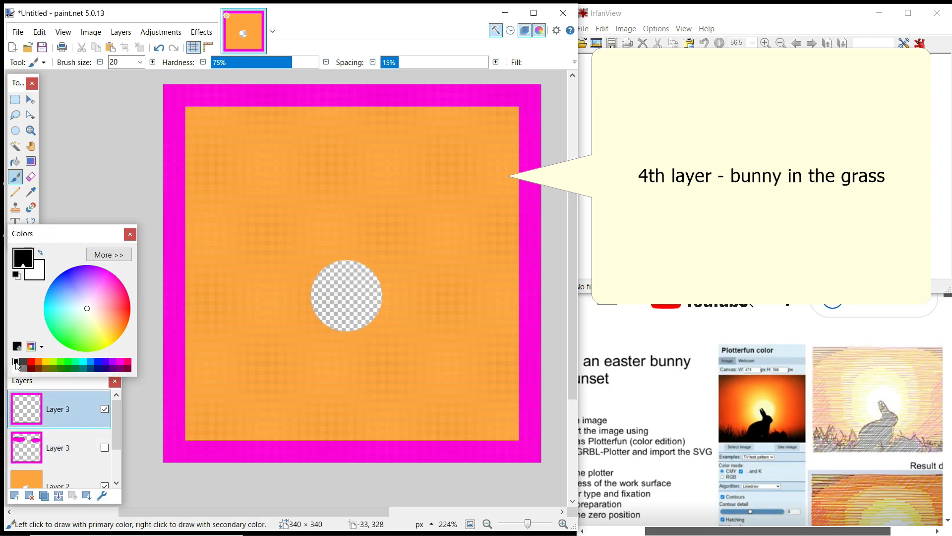
pyautogui.click(15, 162)
pyautogui.click(173, 206)
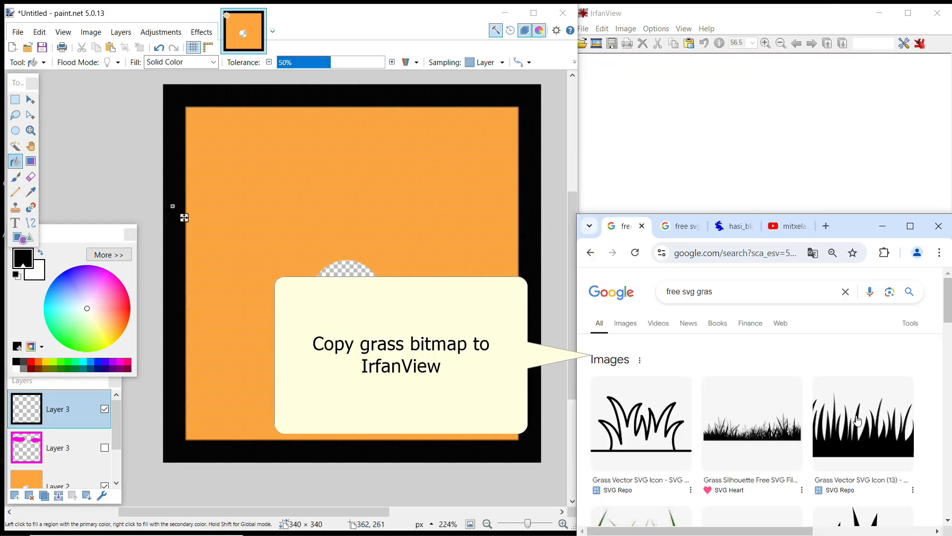
# - Copy the Grass Vector SVG Icon (13) image from the browser's search results and paste it into IrfanView
pyautogui.rightClick(858, 417)
pyautogui.click(787, 344)
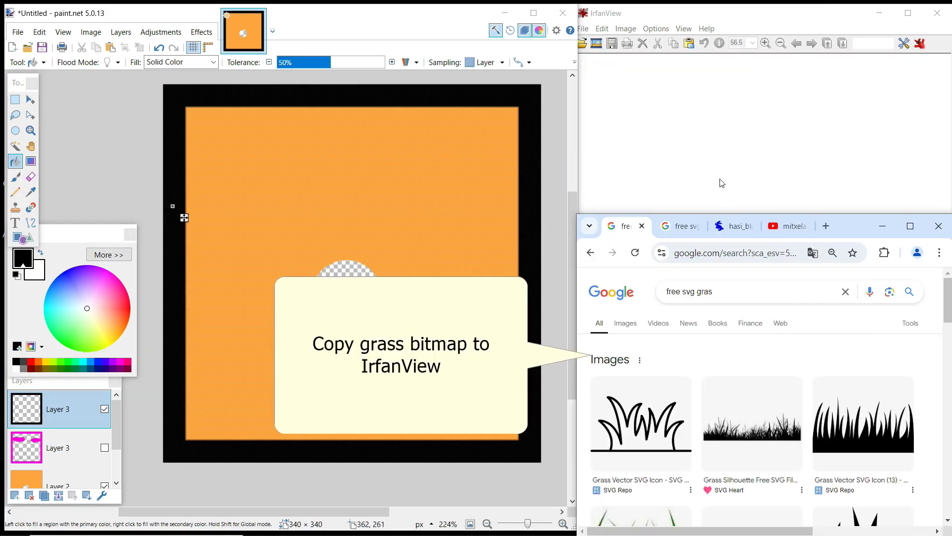
pyautogui.click(719, 181)
pyautogui.hotkey('ctrl', 'v')
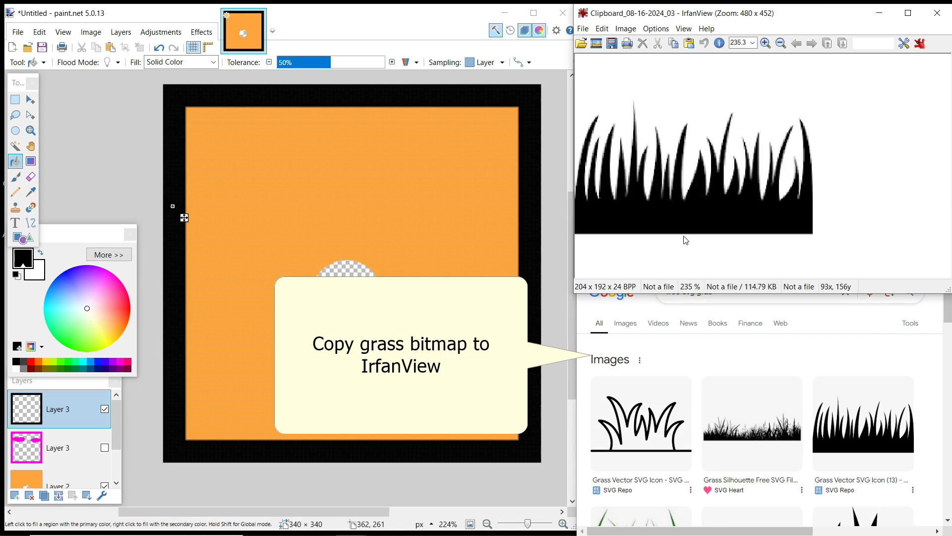
# - Copy the grass section from IrfanView into paint.net's black frame layer, scaled to about 143 × 83 px in the frame's lower-left inner corner
pyautogui.moveTo(812, 229); pyautogui.dragTo(575, 92)
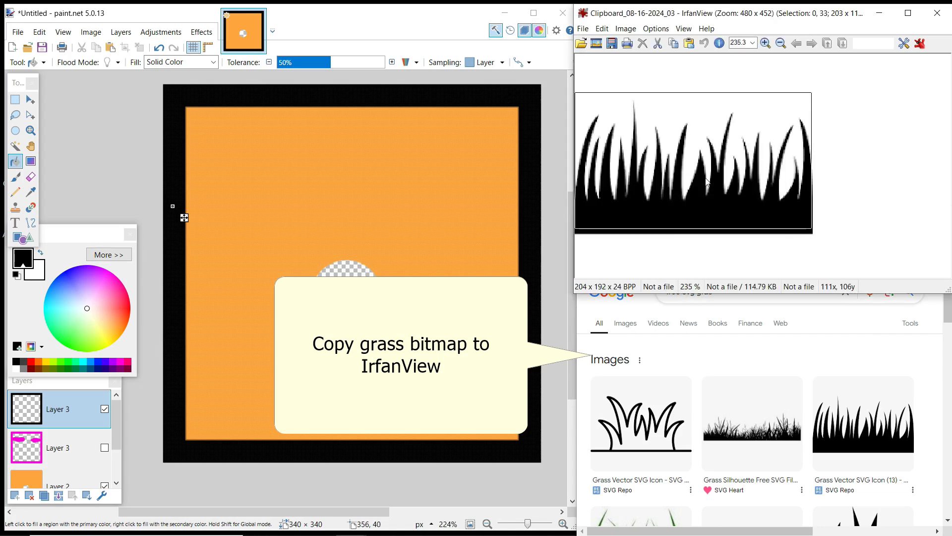
pyautogui.click(170, 289)
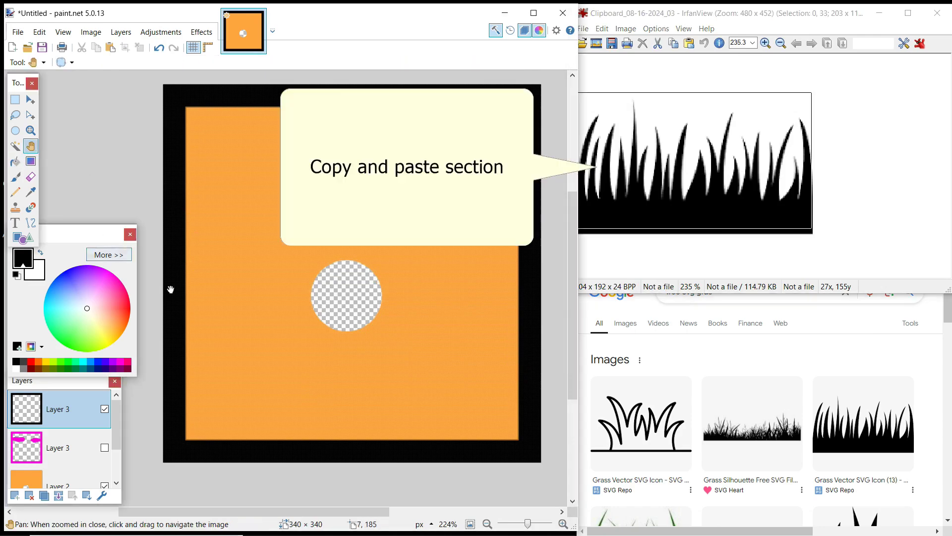
pyautogui.hotkey('ctrl', 'v')
pyautogui.moveTo(268, 252)
pyautogui.mouseDown()
pyautogui.moveTo(284, 329)
pyautogui.moveTo(283, 448)
pyautogui.mouseUp()
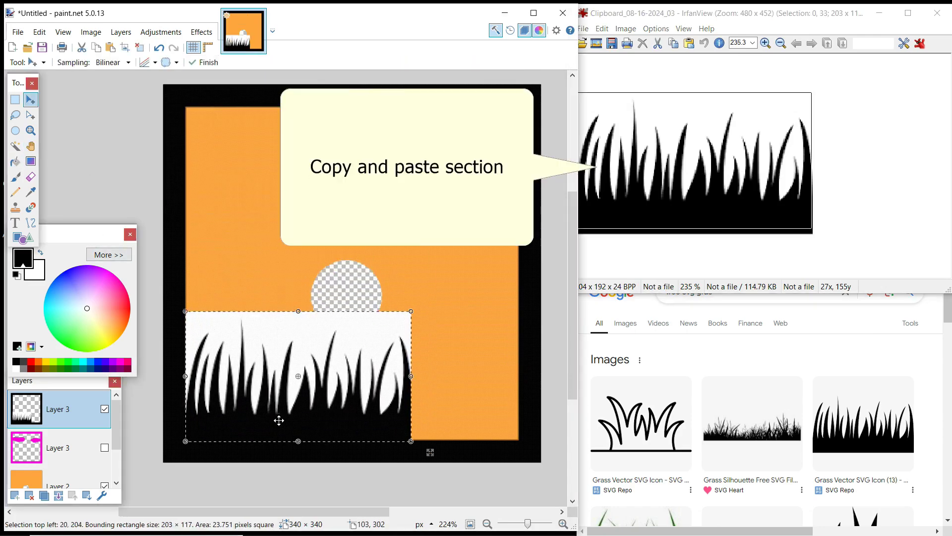
pyautogui.moveTo(410, 312); pyautogui.dragTo(367, 348)
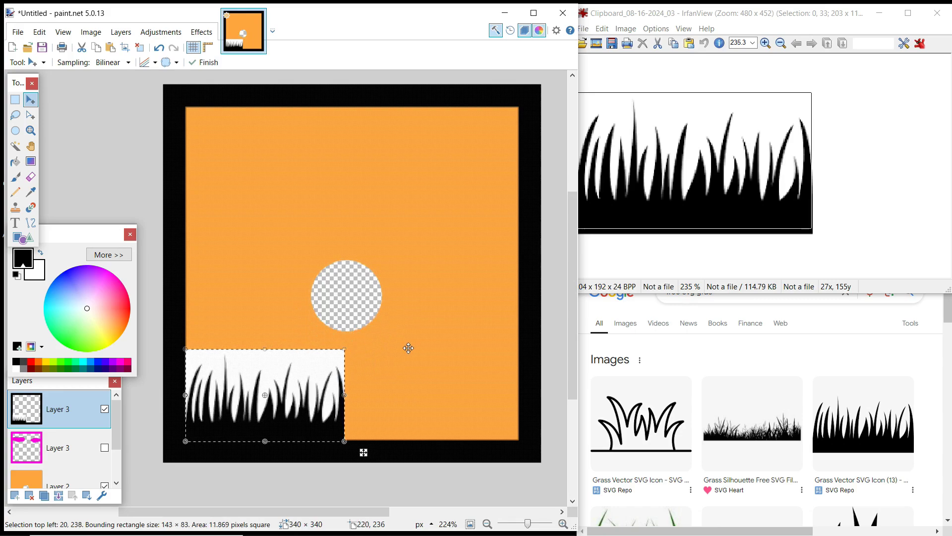
# - Place a second grass copy beside the first and widen it to about 157 × 83 px so it reaches the frame's right side
pyautogui.moveTo(363, 452); pyautogui.dragTo(521, 451)
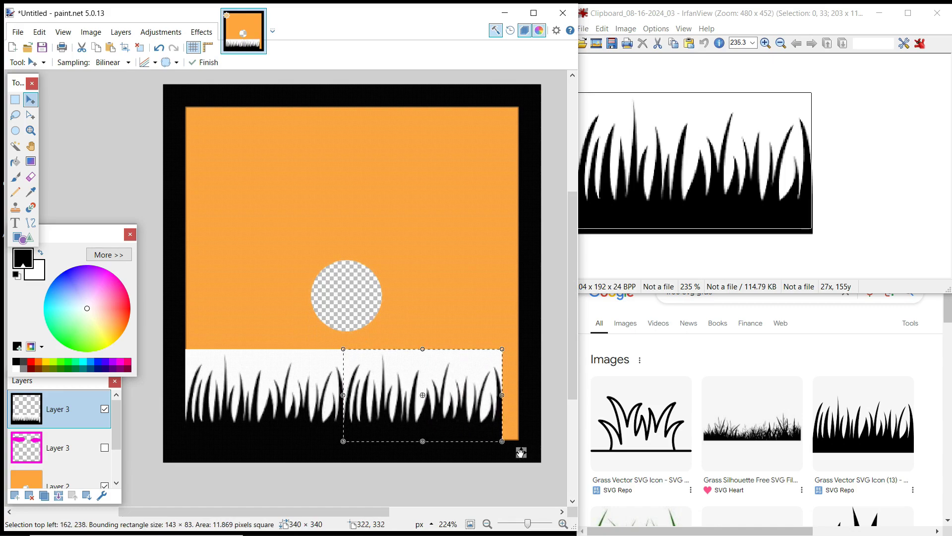
pyautogui.moveTo(503, 395); pyautogui.dragTo(519, 396)
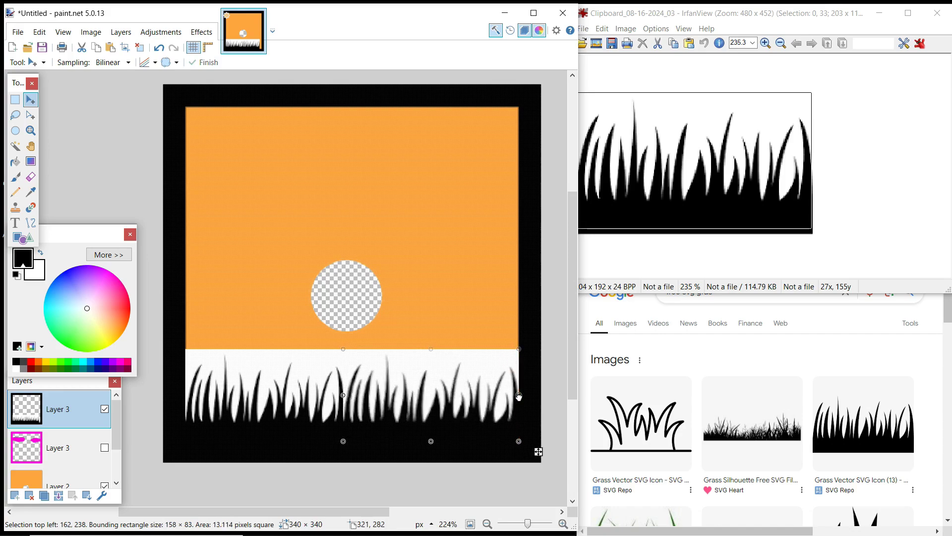
pyautogui.moveTo(351, 393); pyautogui.dragTo(346, 394)
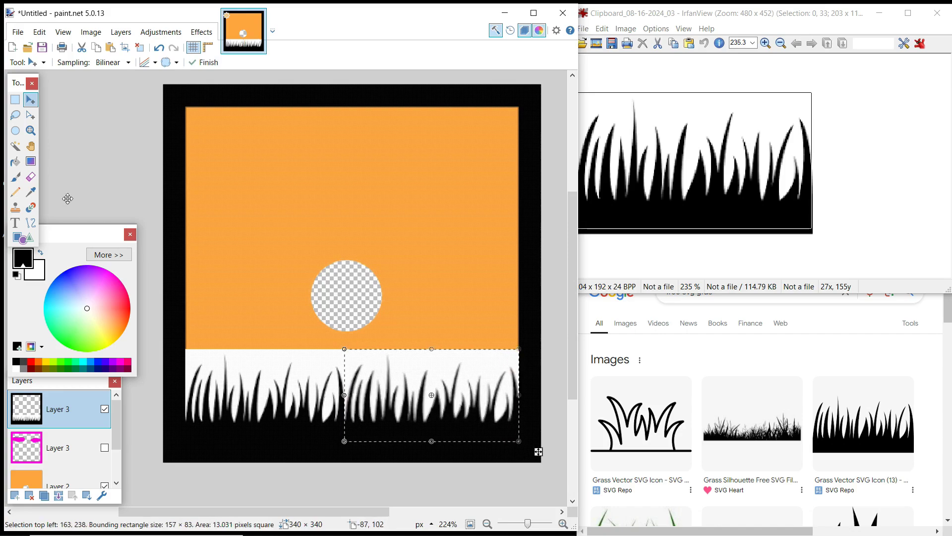
pyautogui.click(16, 102)
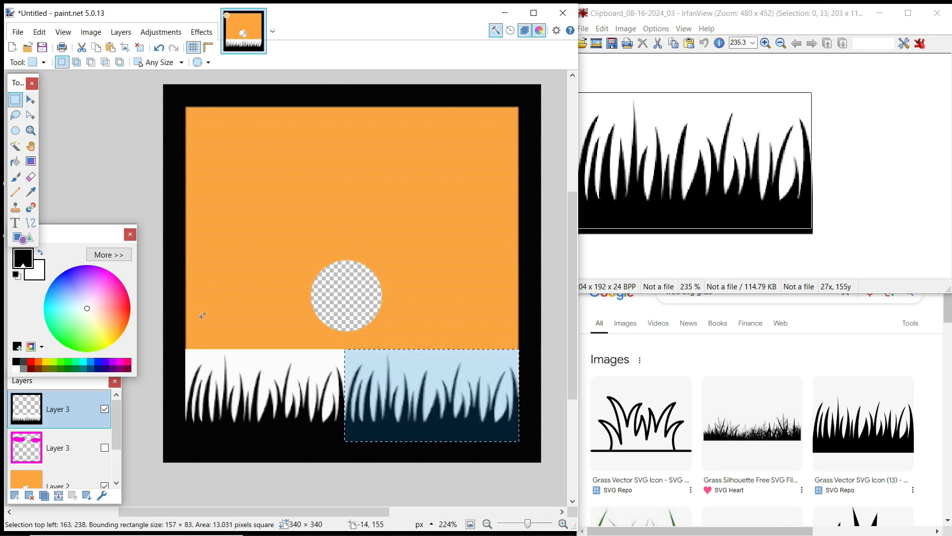
# - Make the white background between and above the grass blades transparent on the black frame layer, and clear the selection
pyautogui.press('g')
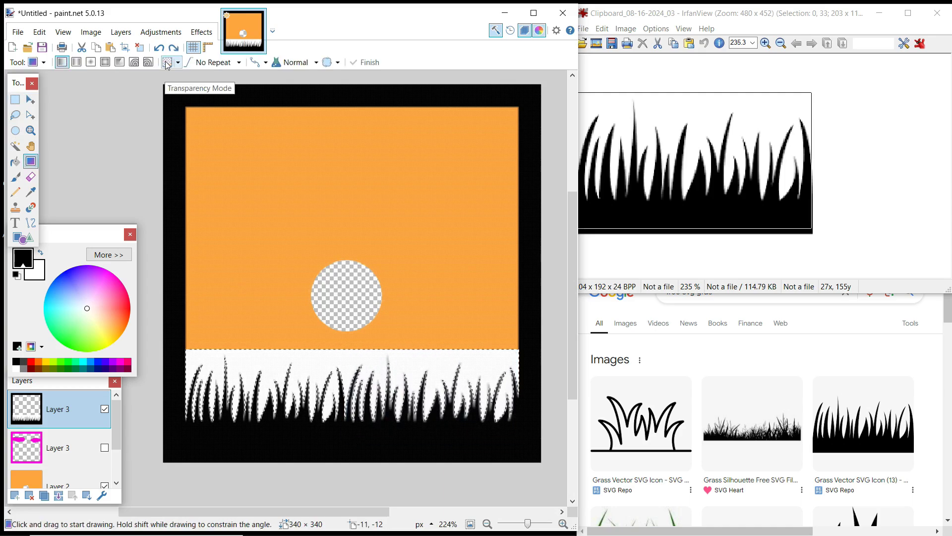
pyautogui.click(15, 146)
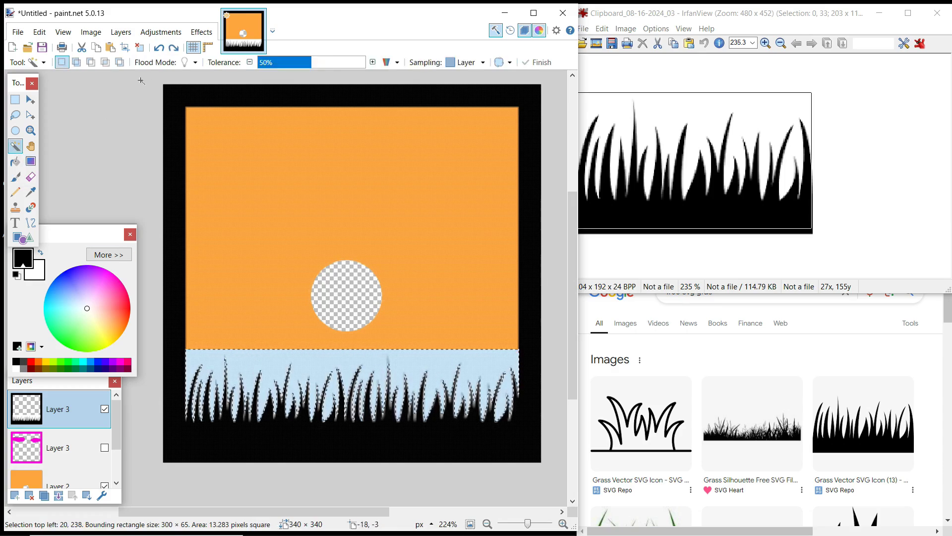
pyautogui.click(30, 161)
pyautogui.click(271, 379)
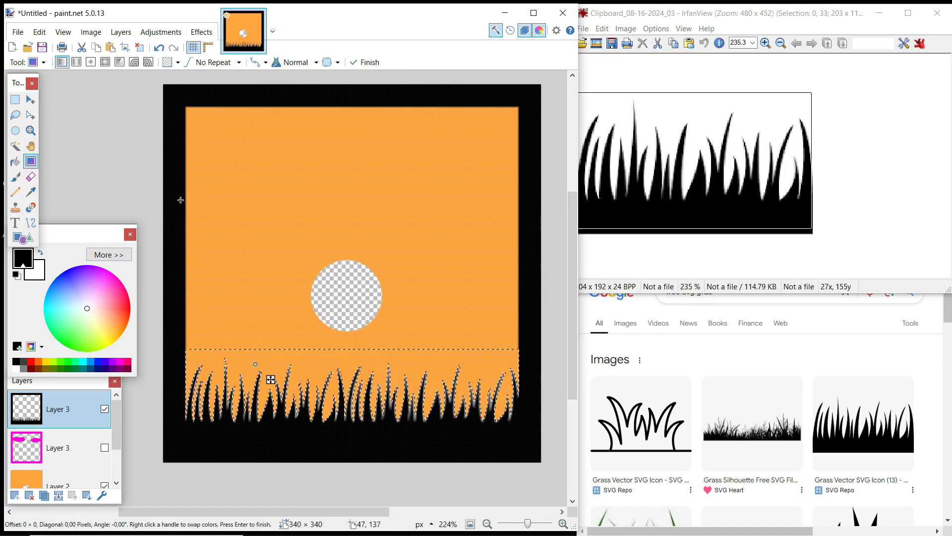
pyautogui.click(367, 62)
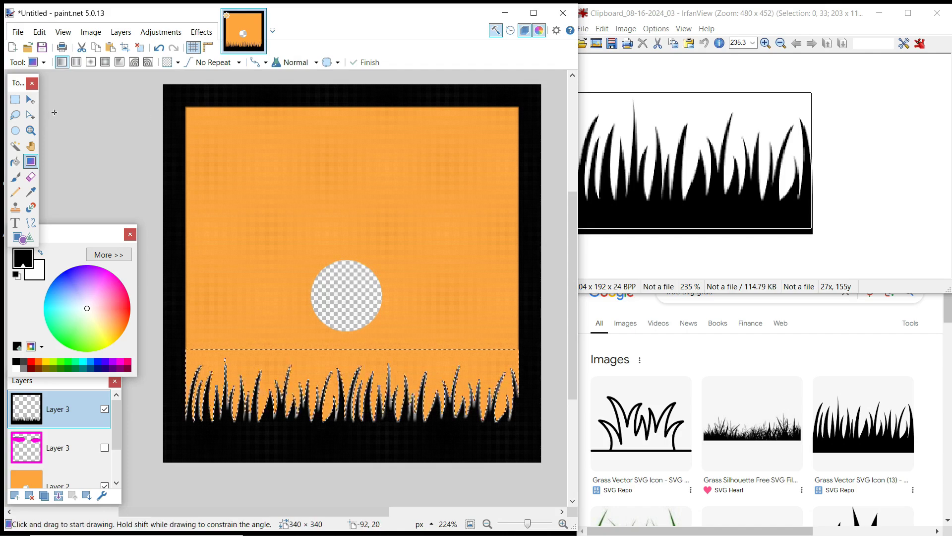
pyautogui.hotkey('ctrl', 'd')
# - Copy the blue bunny image from its browser page and paste it into IrfanView
pyautogui.click(678, 356)
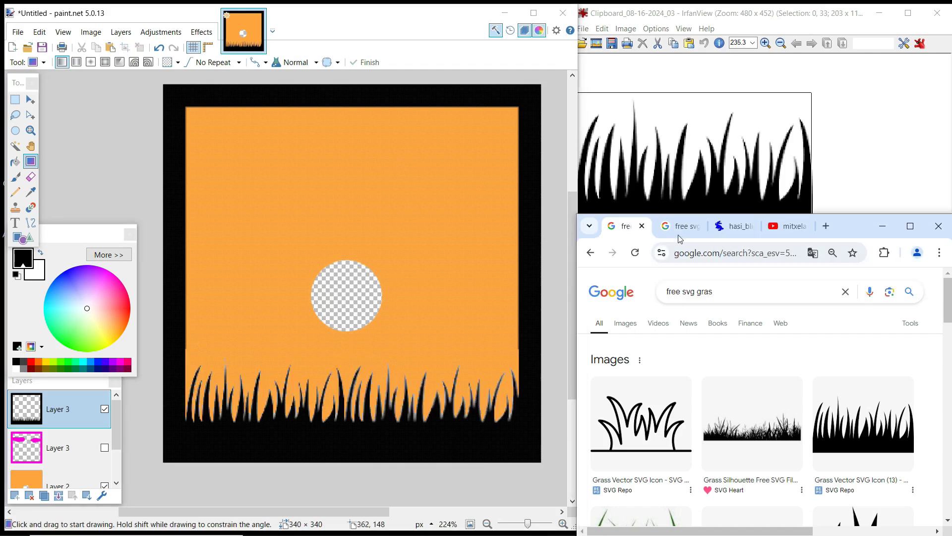
pyautogui.click(680, 229)
pyautogui.click(729, 228)
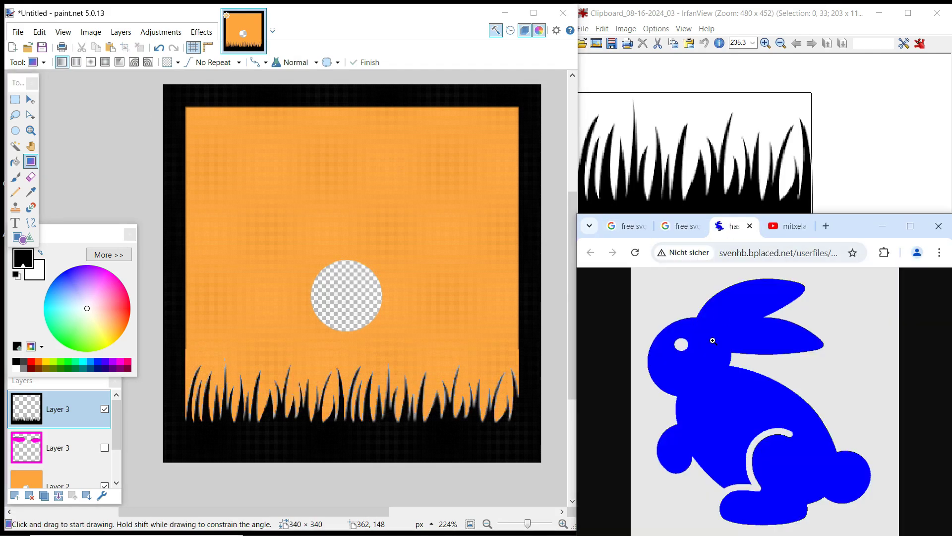
pyautogui.click(822, 190)
pyautogui.hotkey('ctrl', 'v')
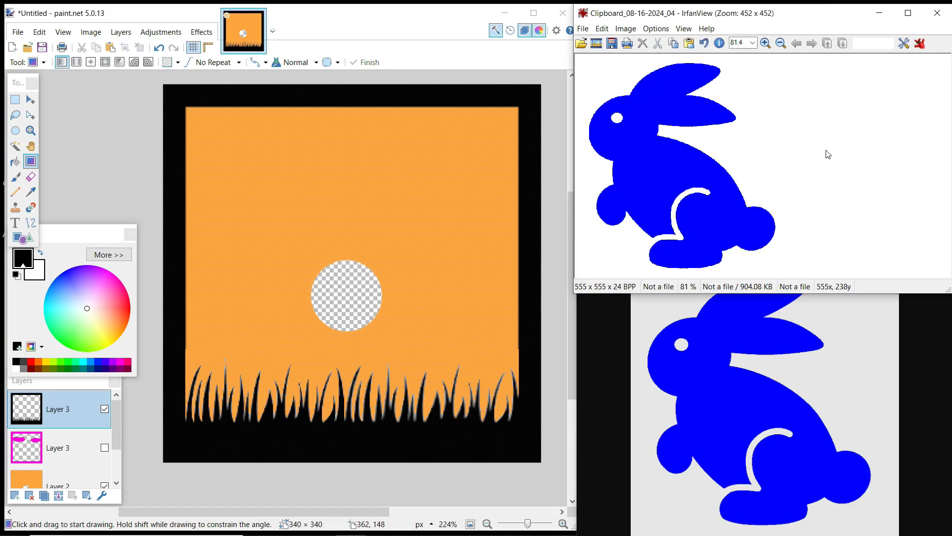
# - Mirror the bunny horizontally in IrfanView and flood-fill its body with black
pyautogui.press('h')
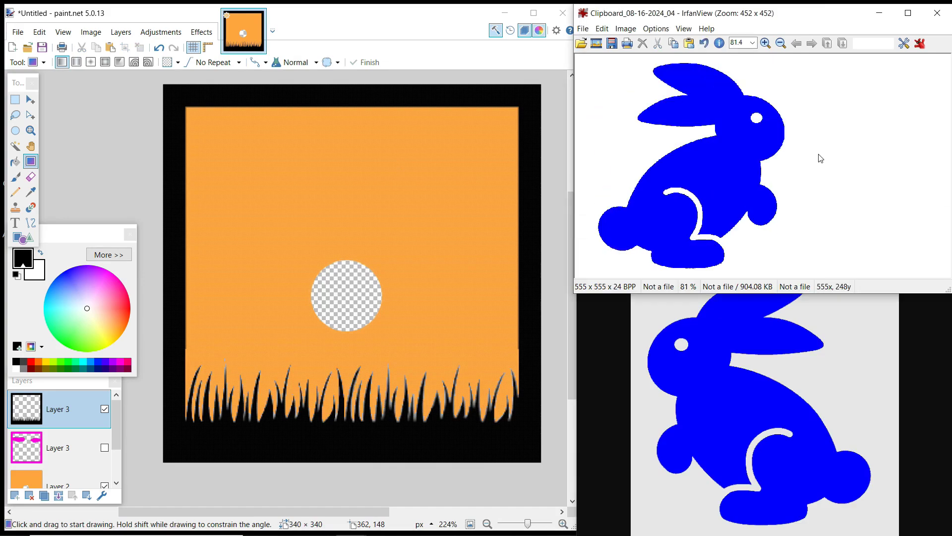
pyautogui.click(602, 29)
pyautogui.click(628, 79)
pyautogui.click(920, 134)
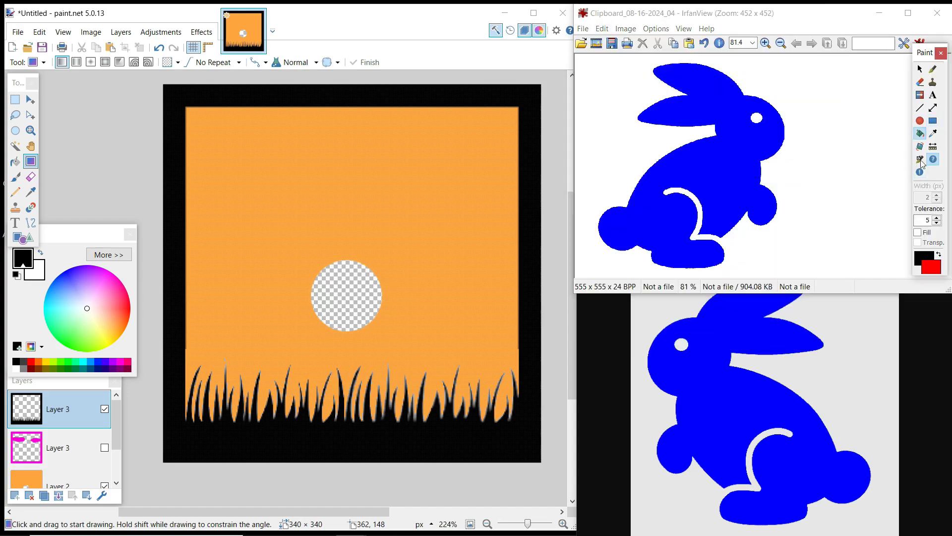
pyautogui.click(730, 185)
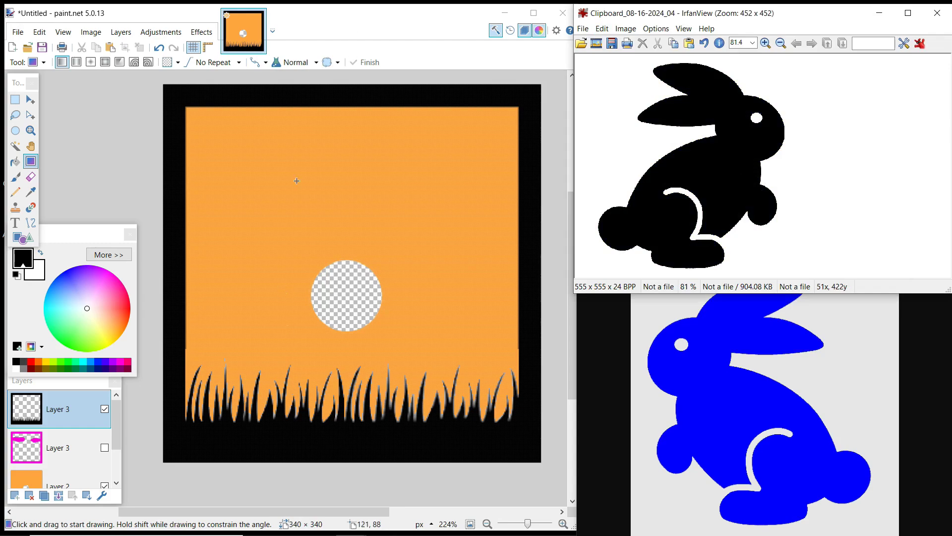
# - Copy the black bunny into paint.net's black frame layer, scaled to about 133 × 133 px in the sky's upper-left area
pyautogui.click(324, 20)
pyautogui.hotkey('ctrl', 'v')
pyautogui.click(223, 393)
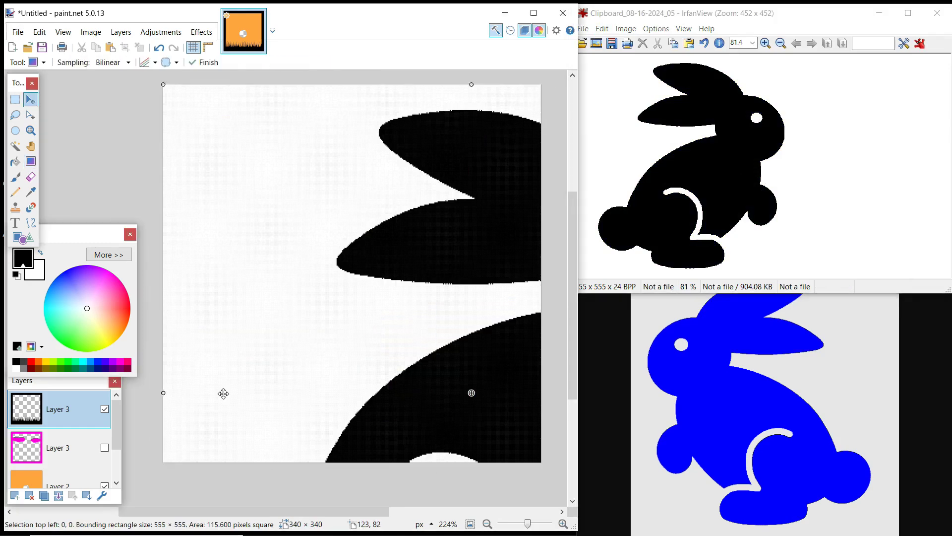
pyautogui.moveTo(170, 90); pyautogui.dragTo(385, 320)
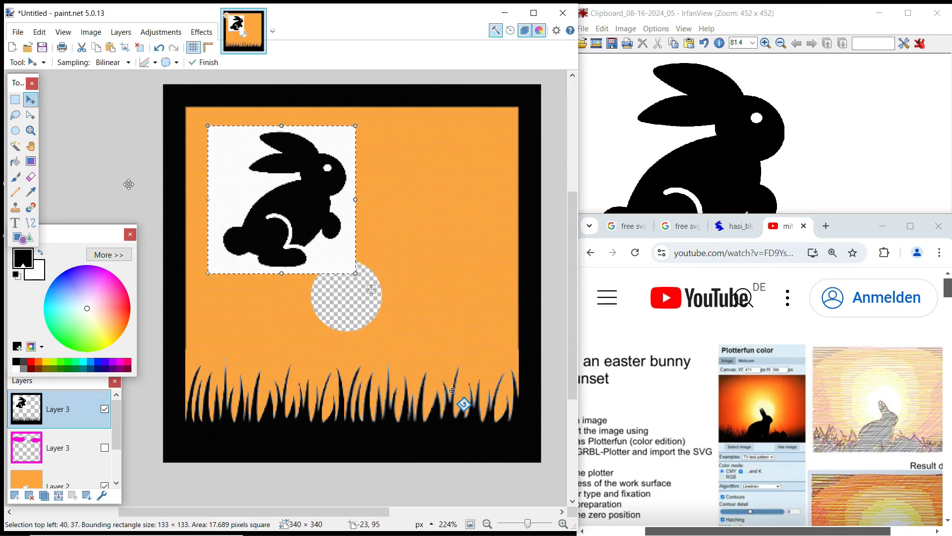
# - Select the white background around the pasted bunny and make it transparent
pyautogui.press('s')
pyautogui.click(224, 184)
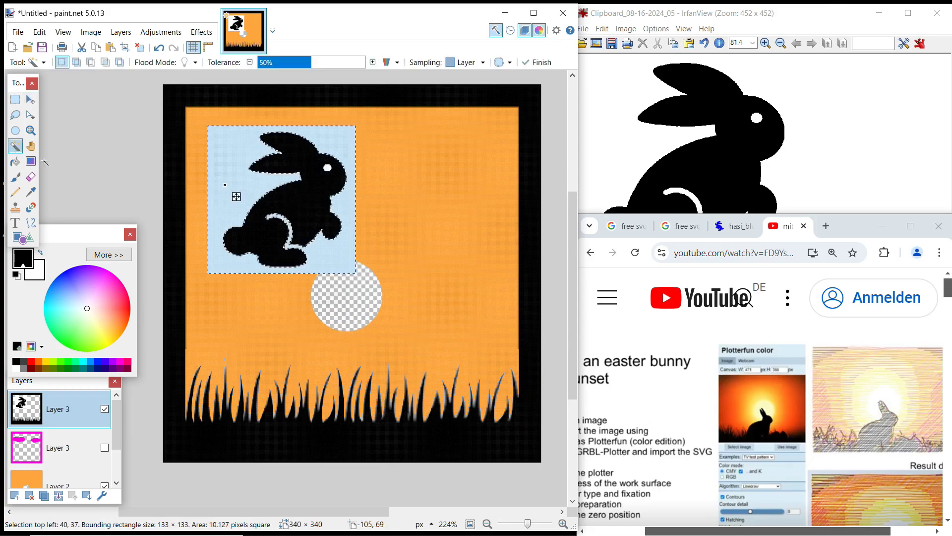
pyautogui.press('g')
pyautogui.press('Delete')
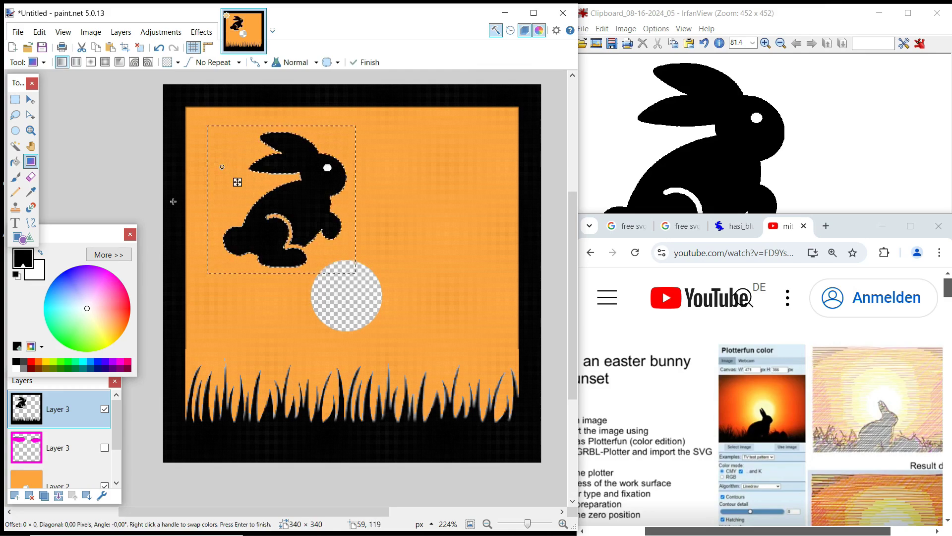
# - Select the bunny's black shape, move it into the grass in front of the sun, and deselect it
pyautogui.click(15, 147)
pyautogui.click(267, 203)
pyautogui.press('h')
pyautogui.moveTo(291, 204); pyautogui.dragTo(368, 378)
pyautogui.press('m')
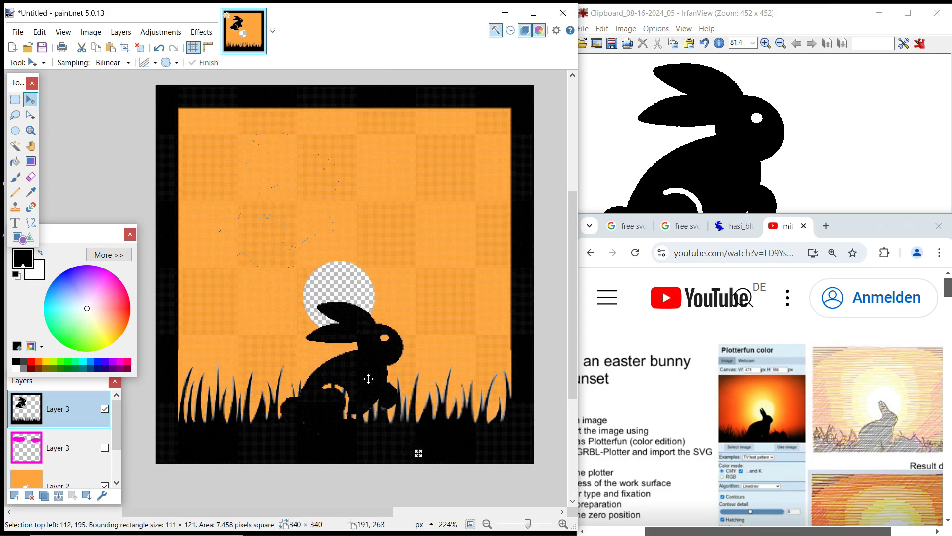
pyautogui.hotkey('ctrl', 'd')
# - Paint over the curved gap in the bunny's hind leg with a 20 px black brush
pyautogui.scroll(4, 357, 457)
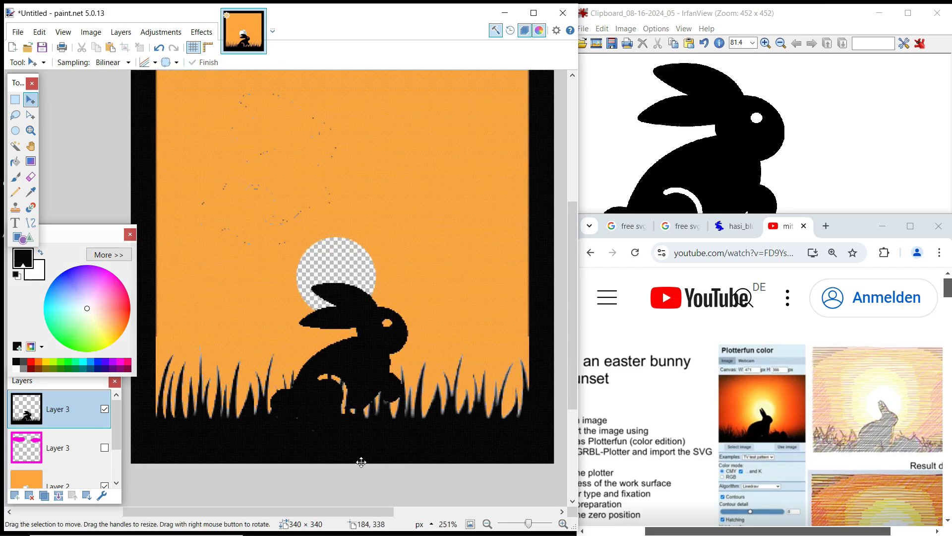
pyautogui.press('b')
pyautogui.moveTo(313, 351); pyautogui.dragTo(332, 369)
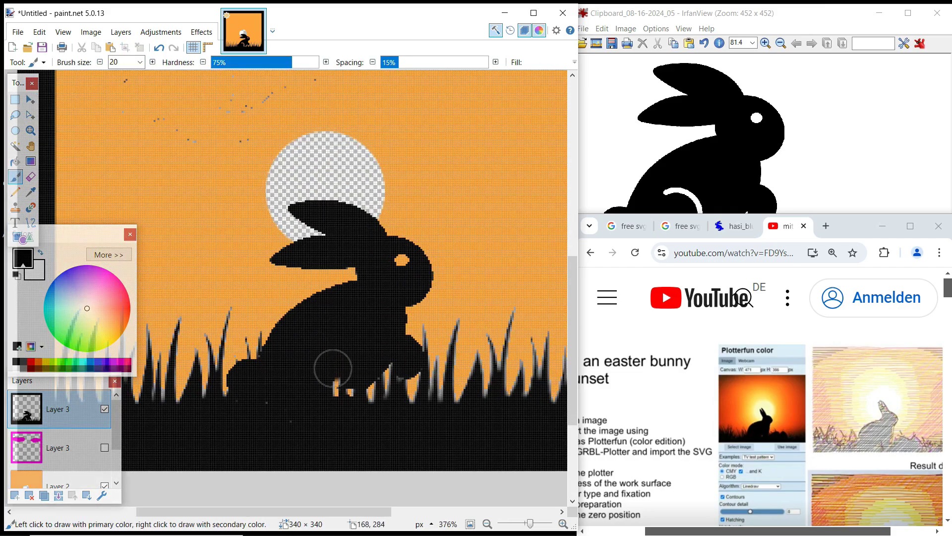
pyautogui.scroll(-3, 322, 350)
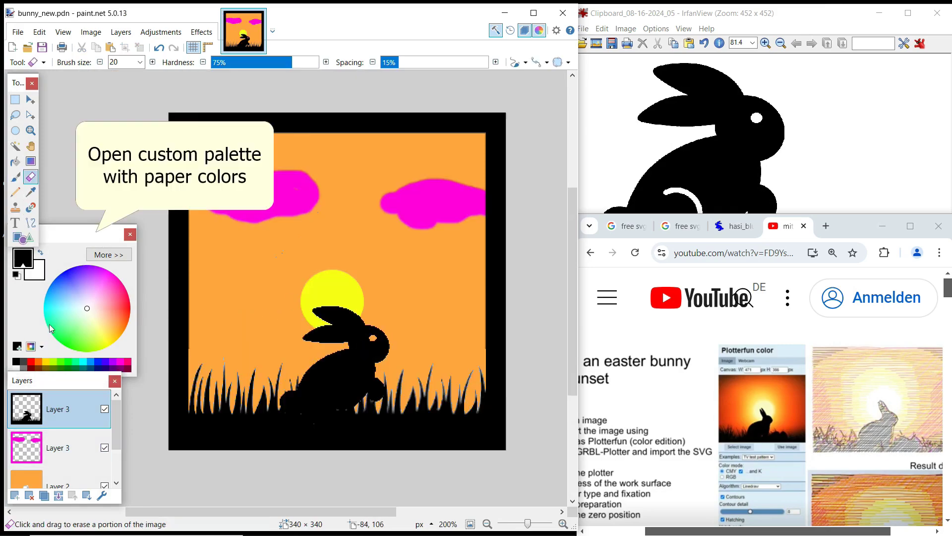
# - Load the custom palette "note cube box paper" and fill the sun area on the Background layer with its yellow
pyautogui.click(42, 347)
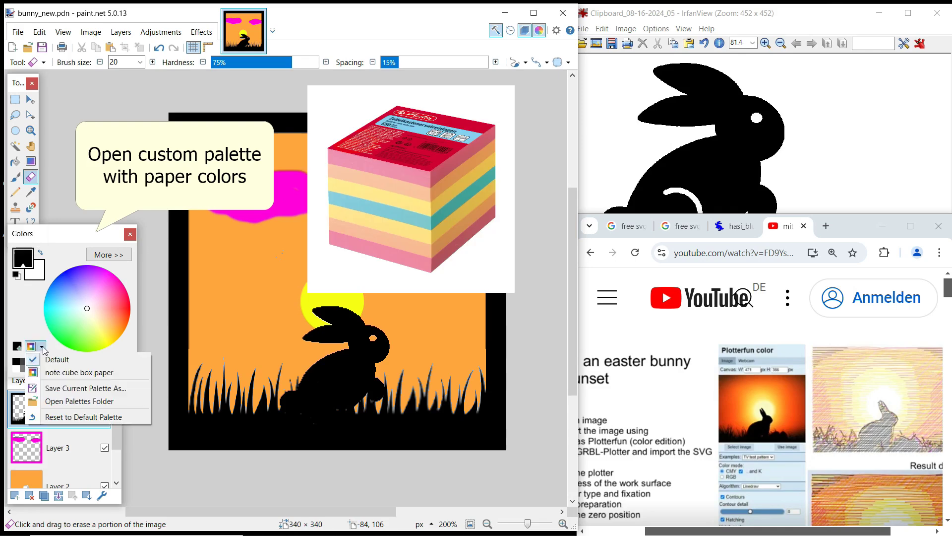
pyautogui.click(60, 372)
pyautogui.scroll(-2, 119, 491)
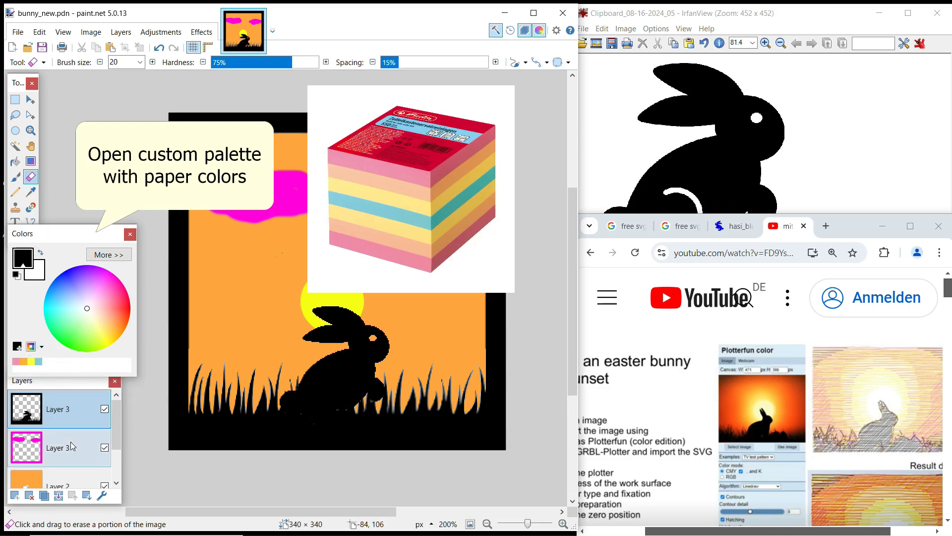
pyautogui.click(59, 469)
pyautogui.click(31, 361)
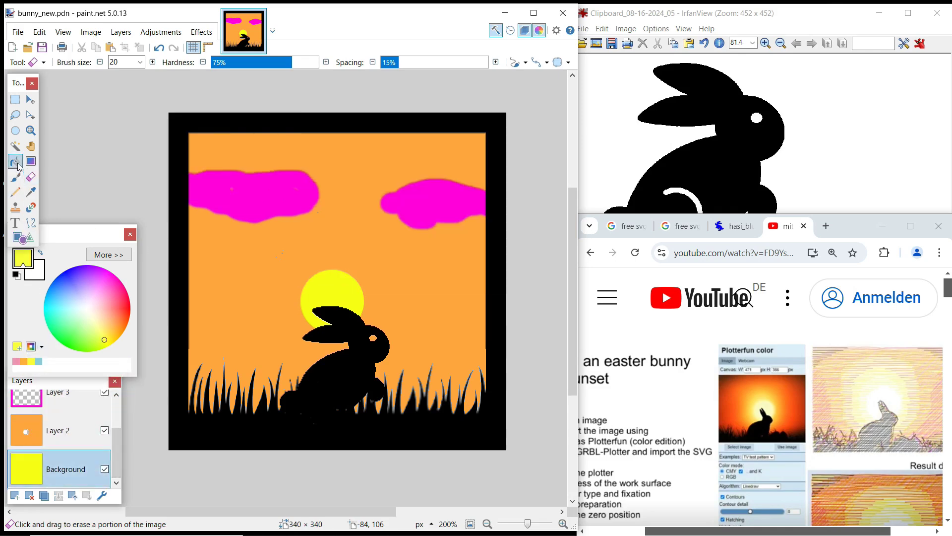
pyautogui.click(15, 161)
pyautogui.click(334, 283)
# - Recolour the sky layer with the palette's orange and the cloud layer with its pink
pyautogui.click(60, 430)
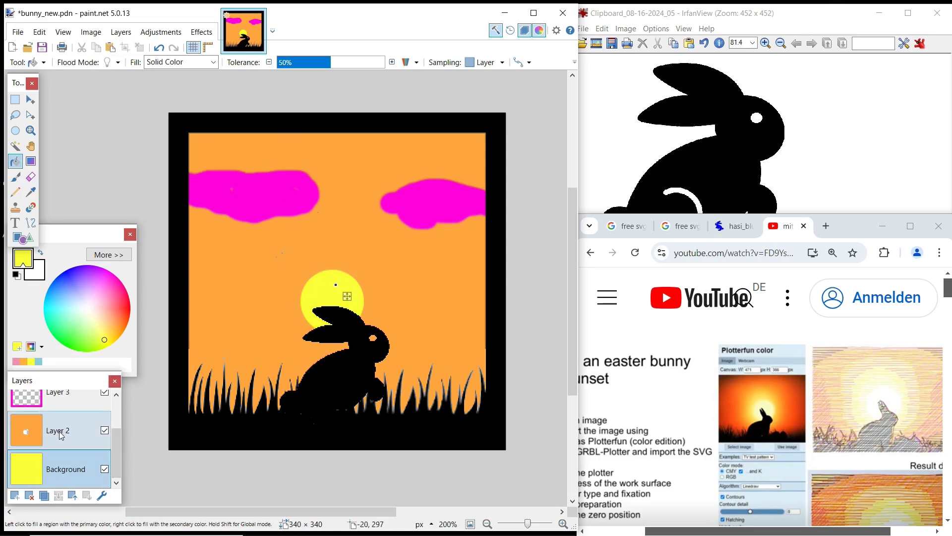
pyautogui.click(24, 361)
pyautogui.click(70, 403)
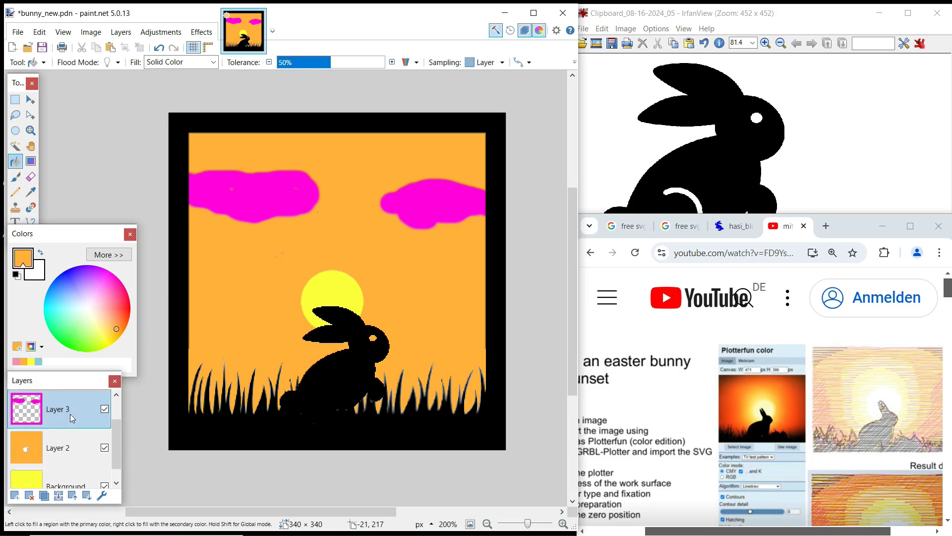
pyautogui.click(16, 361)
pyautogui.click(237, 201)
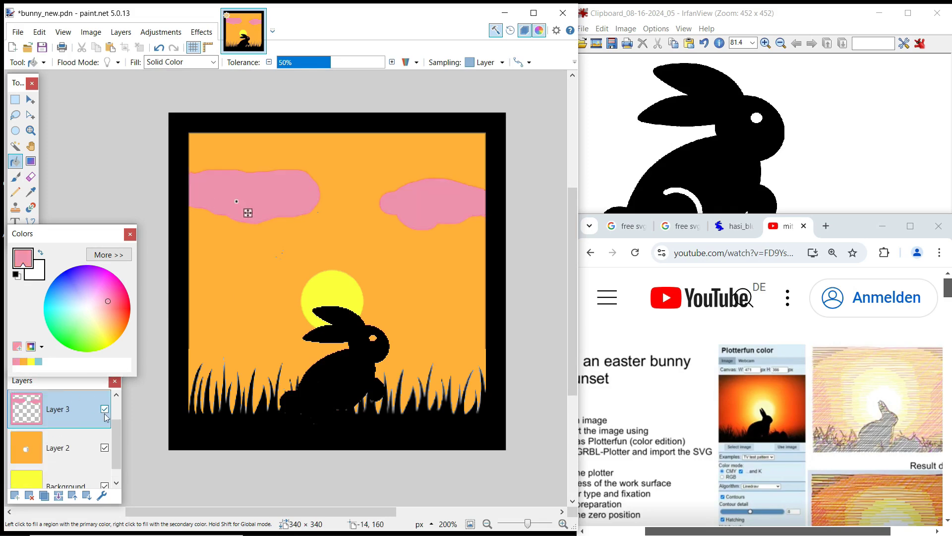
# - Fill the frame, grass and bunny layer with the palette's light blue and save the image in pdn-json format
pyautogui.scroll(1, 64, 413)
pyautogui.click(63, 412)
pyautogui.click(38, 361)
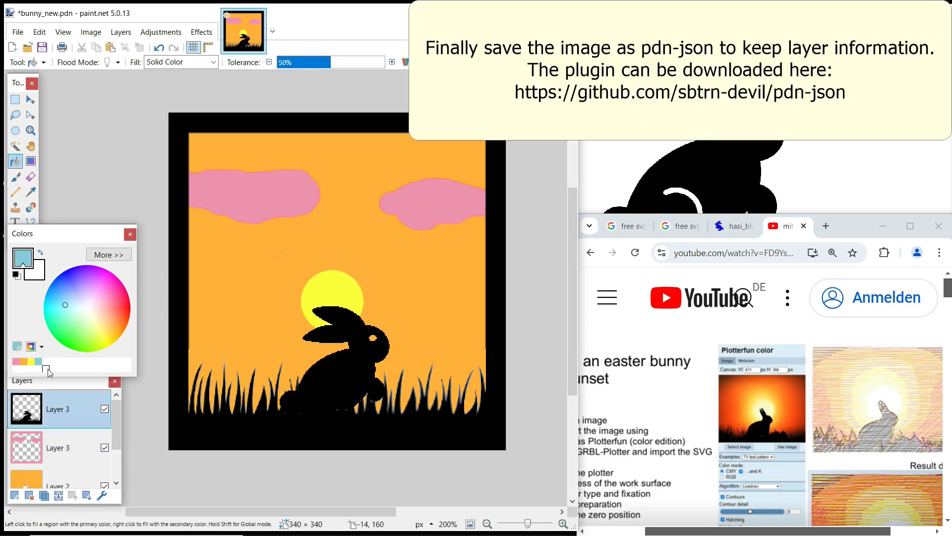
pyautogui.click(173, 288)
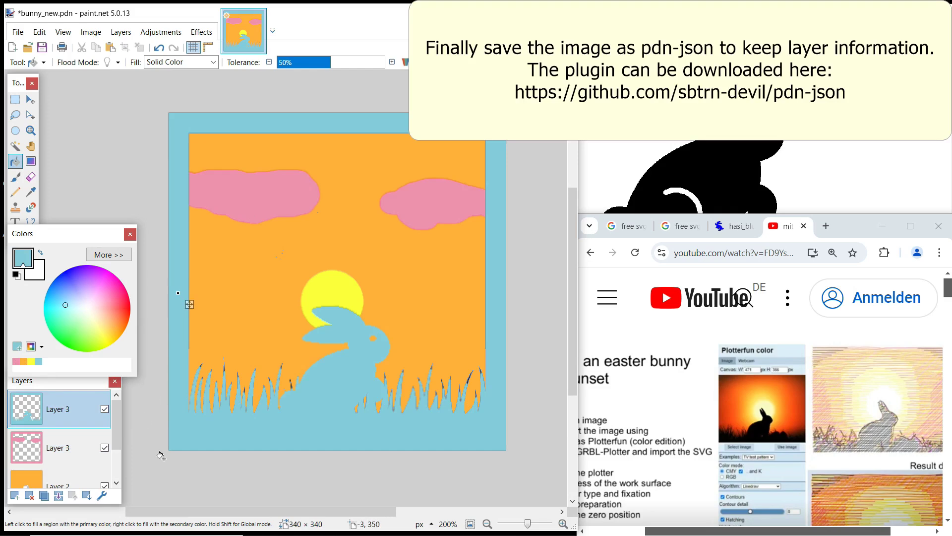
pyautogui.click(18, 31)
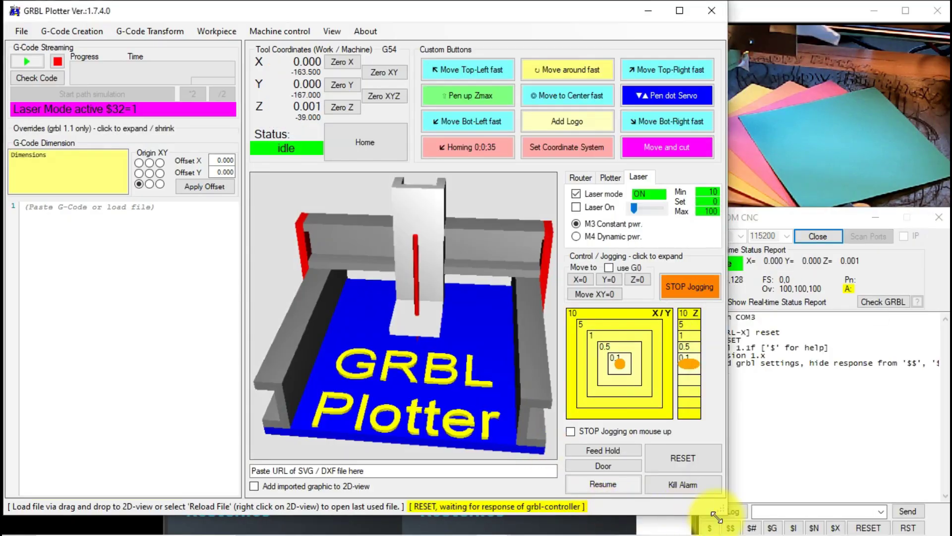
# - Switch to GRBL Plotter, enlarge its window slightly and load the recent file bunny_new.pdn-json
pyautogui.moveTo(694, 527); pyautogui.dragTo(694, 533)
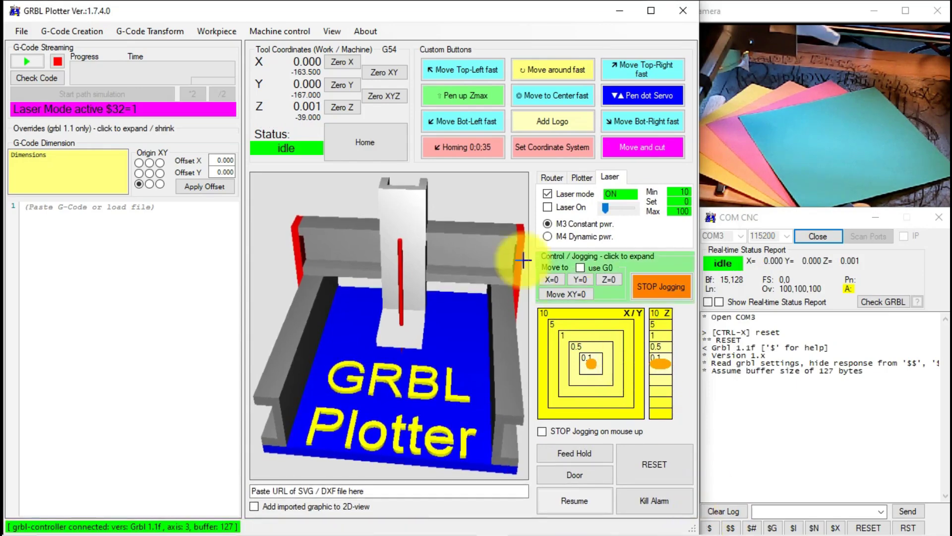
pyautogui.rightClick(368, 223)
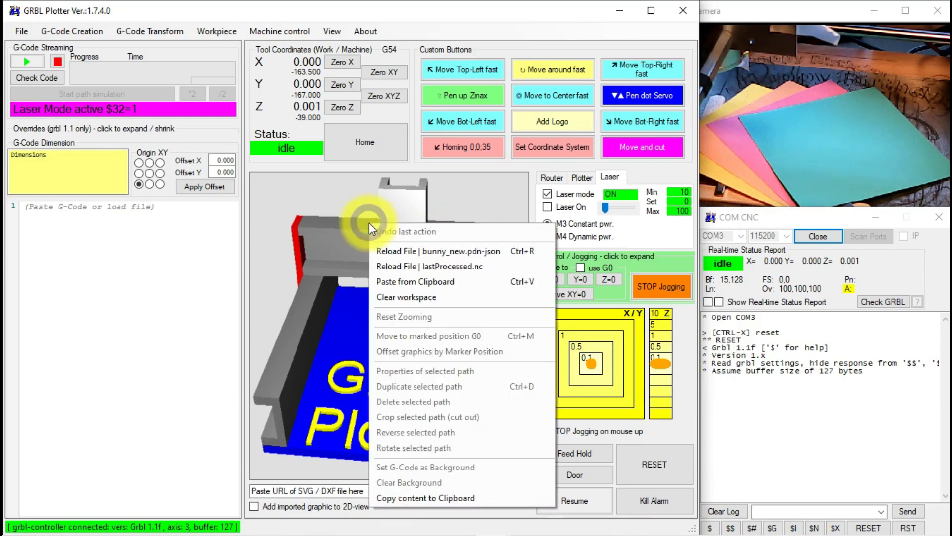
pyautogui.click(404, 252)
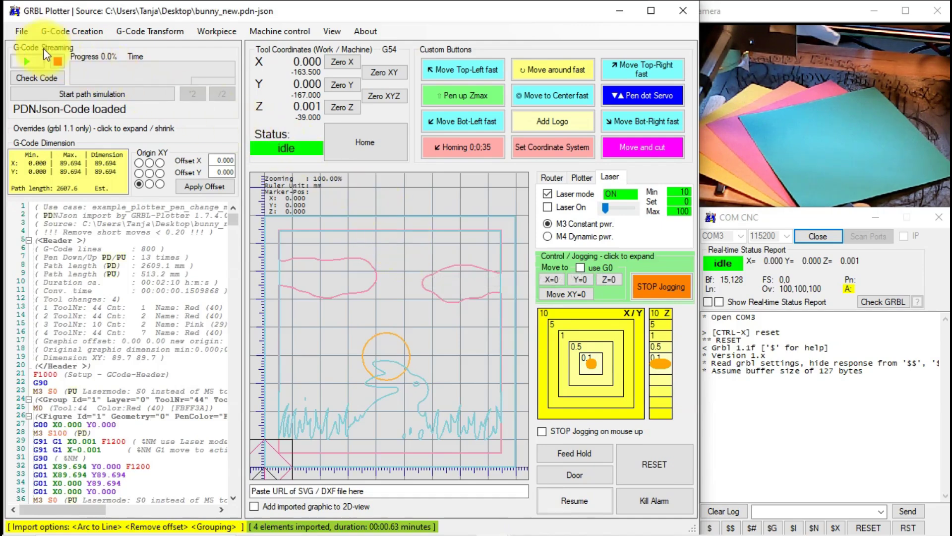
# - Open Setup and review the G-code generation laser settings, the Spindle / Laser pen translation and the grouping by layer
pyautogui.click(22, 32)
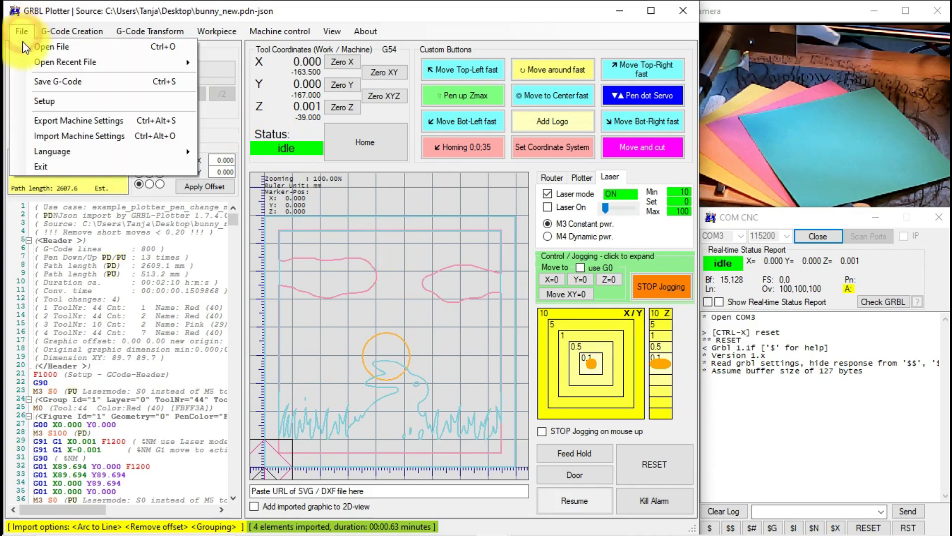
pyautogui.click(40, 102)
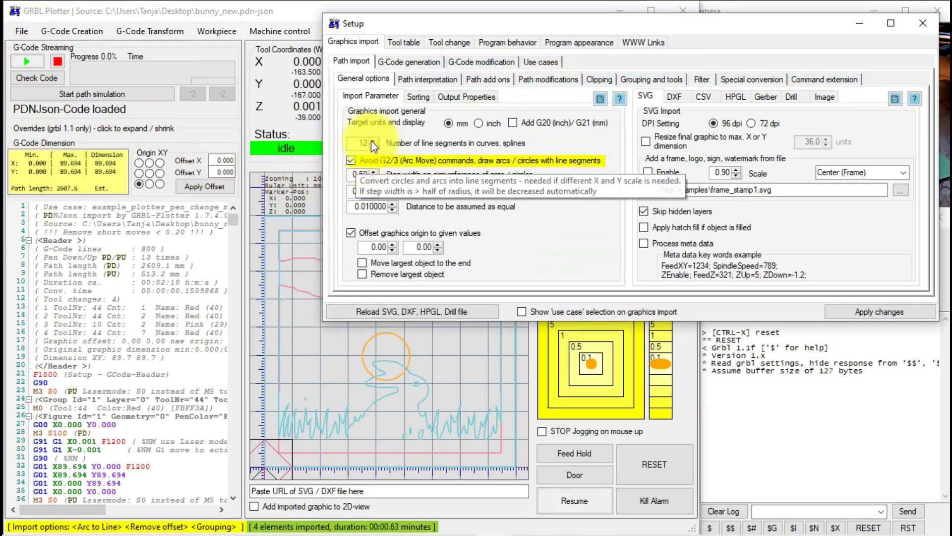
pyautogui.click(401, 59)
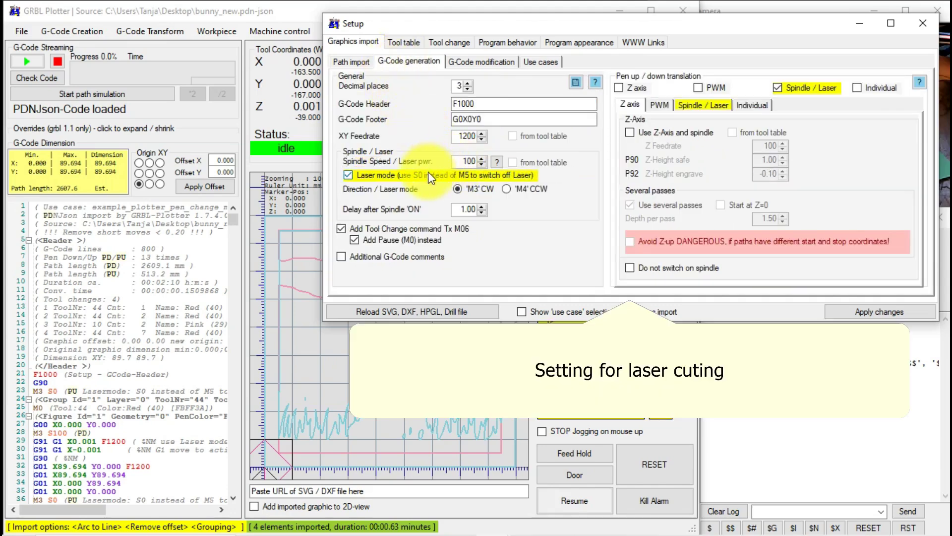
pyautogui.click(704, 107)
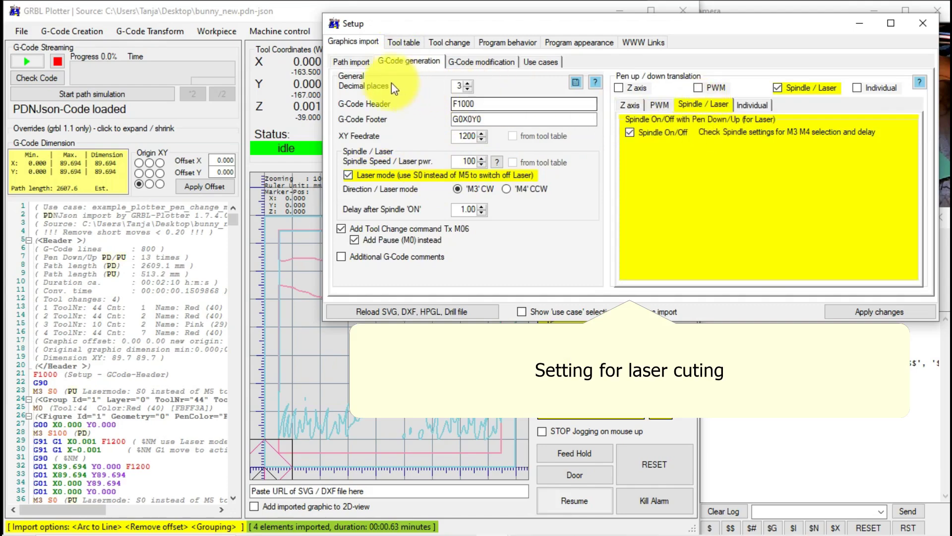
pyautogui.click(352, 62)
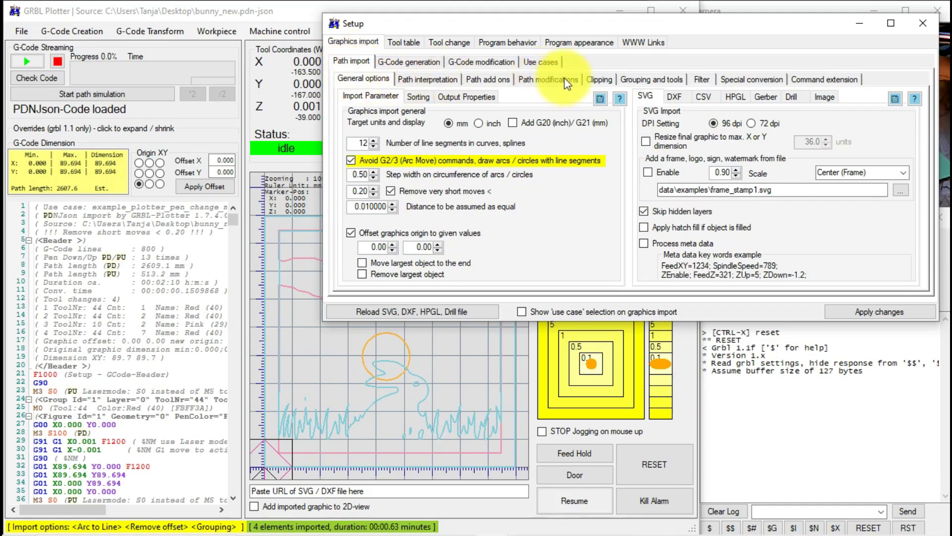
pyautogui.click(645, 78)
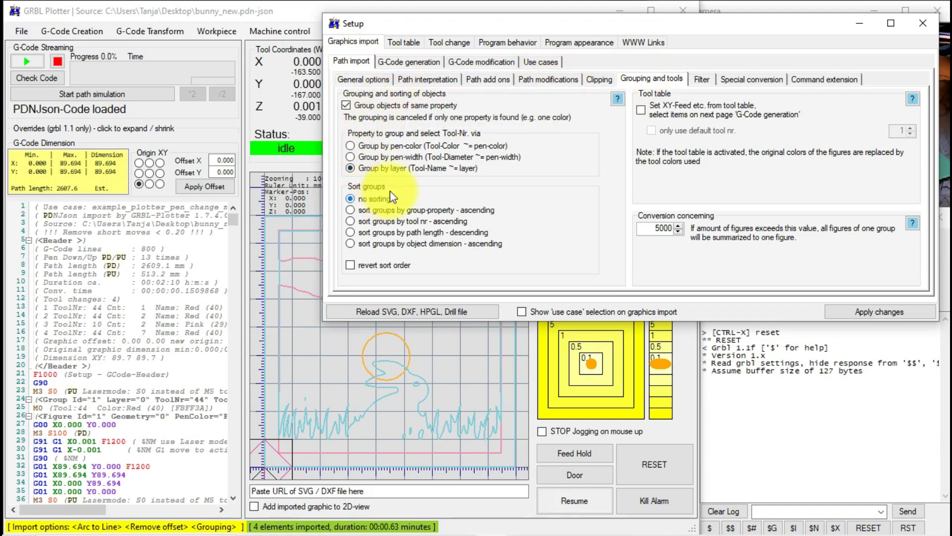
# - Enable hatch fill for closed paths, reload the graphic to preview it, and switch hatch fill off again
pyautogui.click(537, 79)
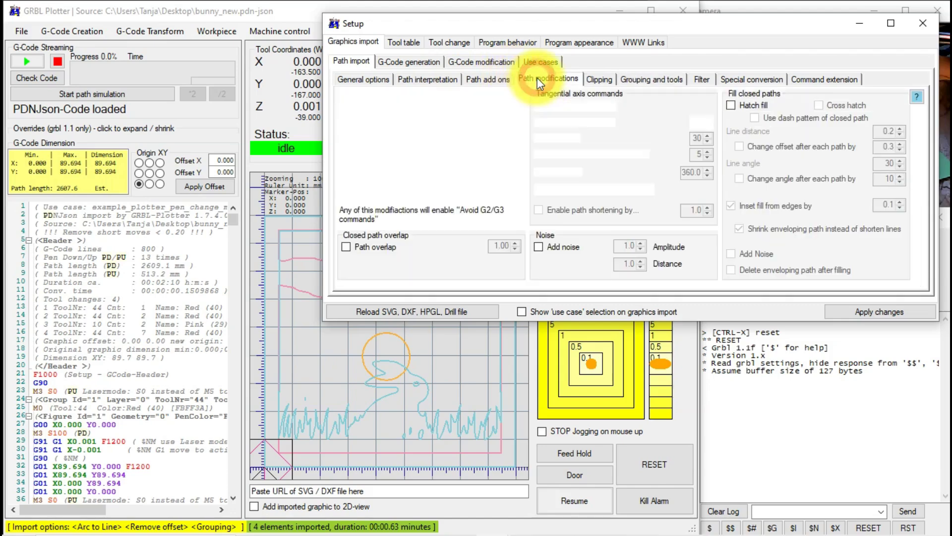
pyautogui.click(731, 105)
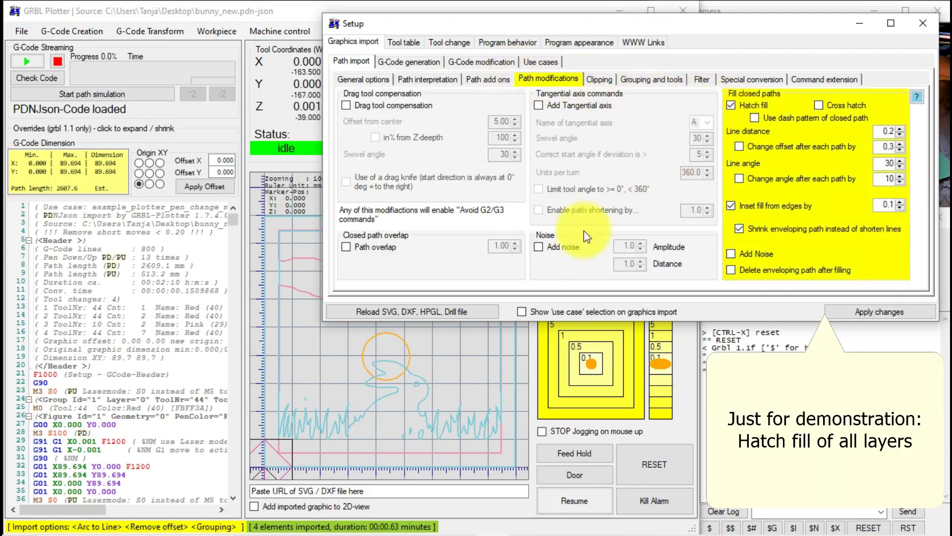
pyautogui.click(482, 311)
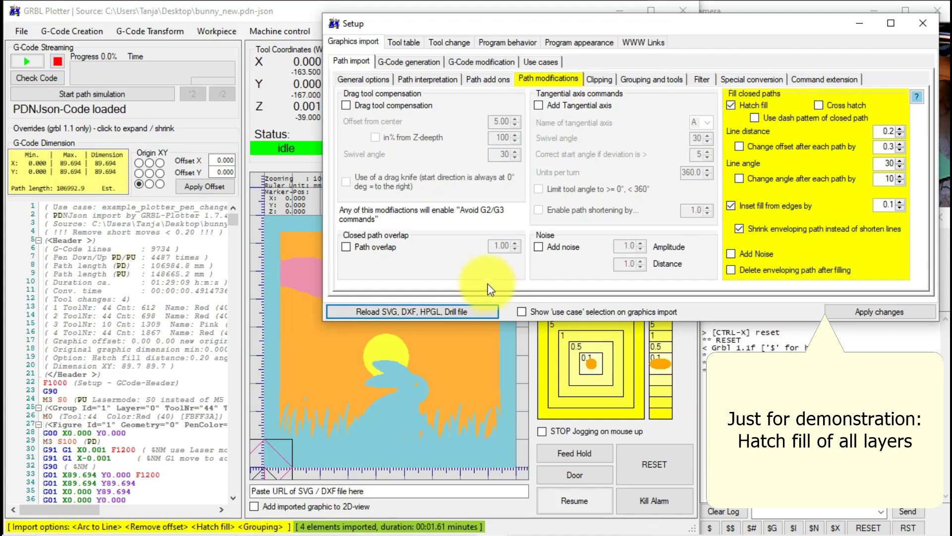
pyautogui.click(313, 11)
pyautogui.click(795, 128)
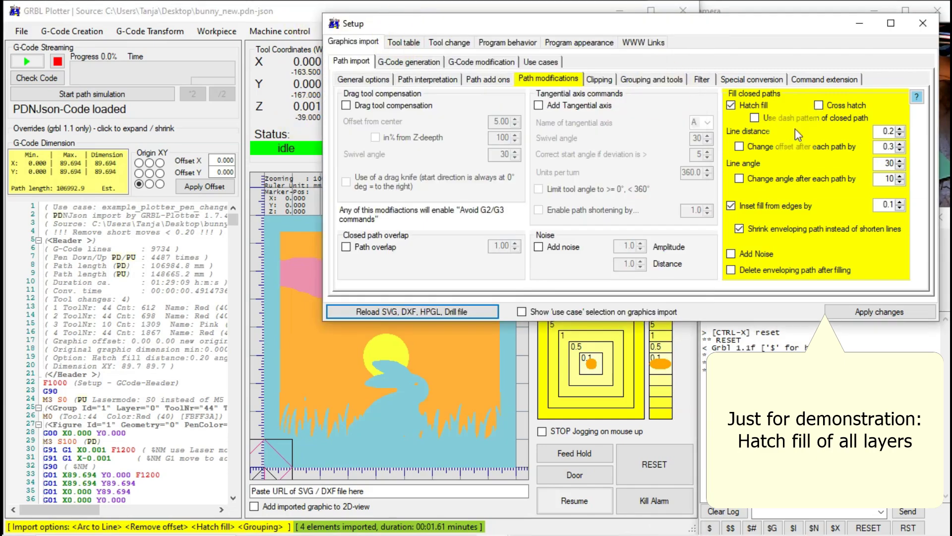
pyautogui.click(731, 106)
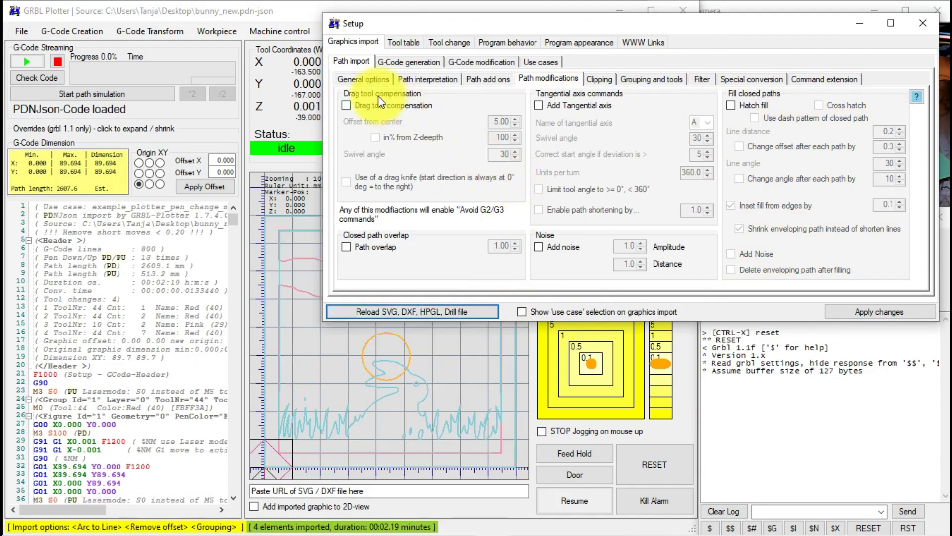
# - Check the layered image import options for PaintDotNet Json files in the general path import settings, and minimise Setup
pyautogui.click(377, 81)
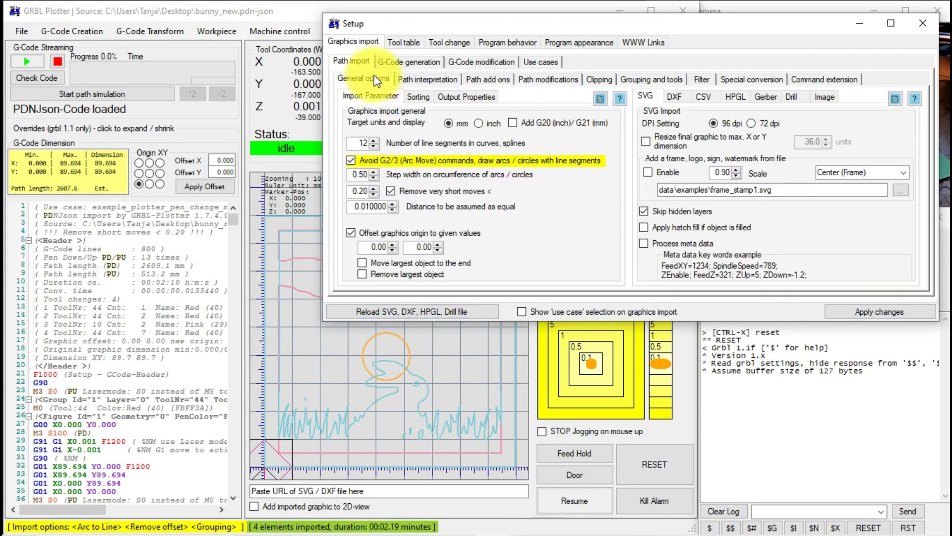
pyautogui.click(825, 98)
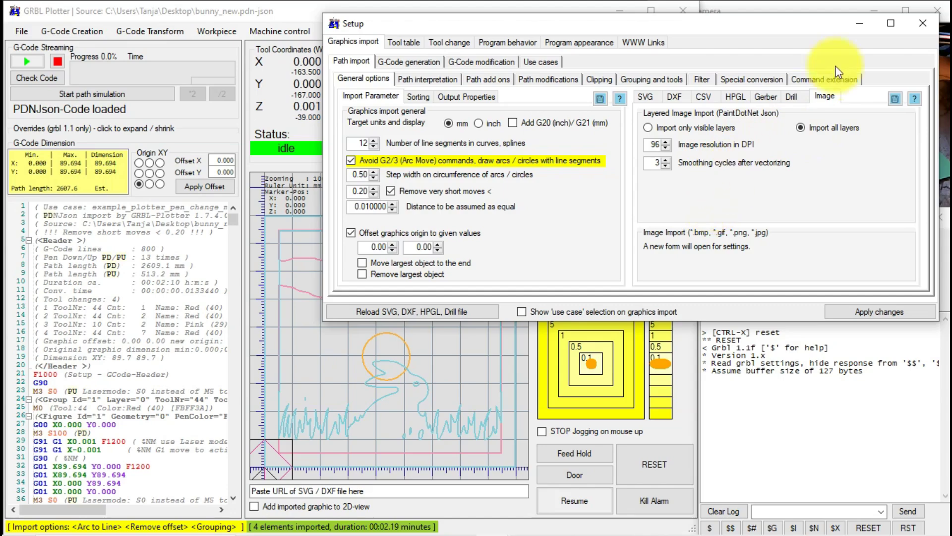
pyautogui.click(857, 23)
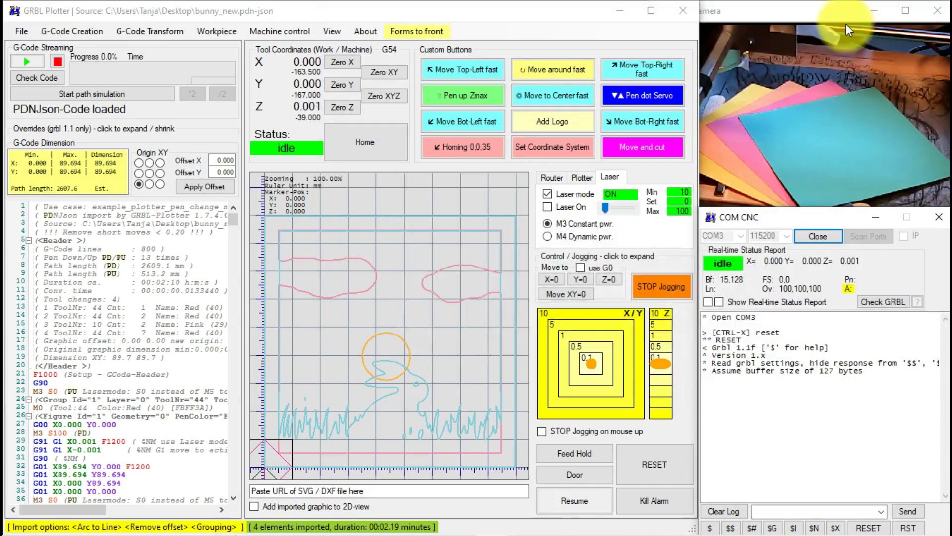
# - Start streaming the G-code and stop it at the first tool change
pyautogui.click(26, 63)
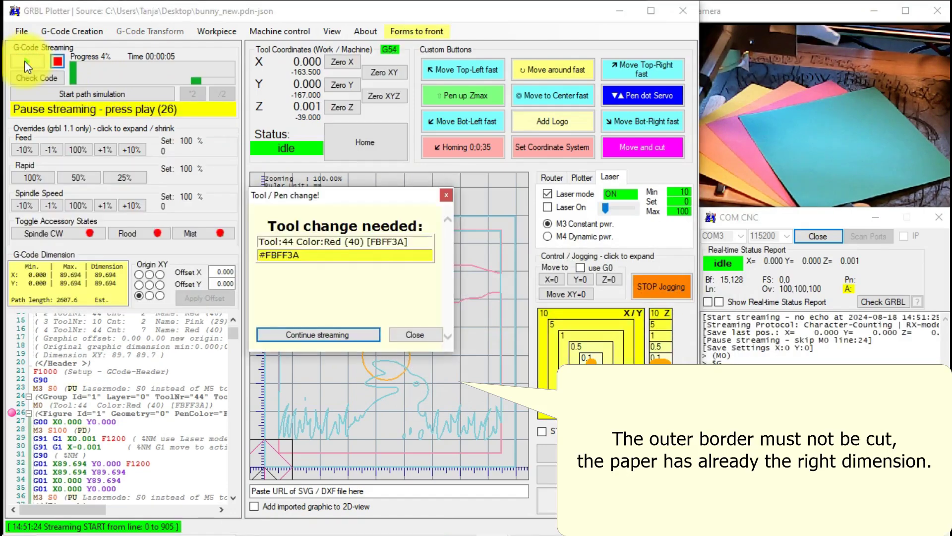
pyautogui.click(57, 61)
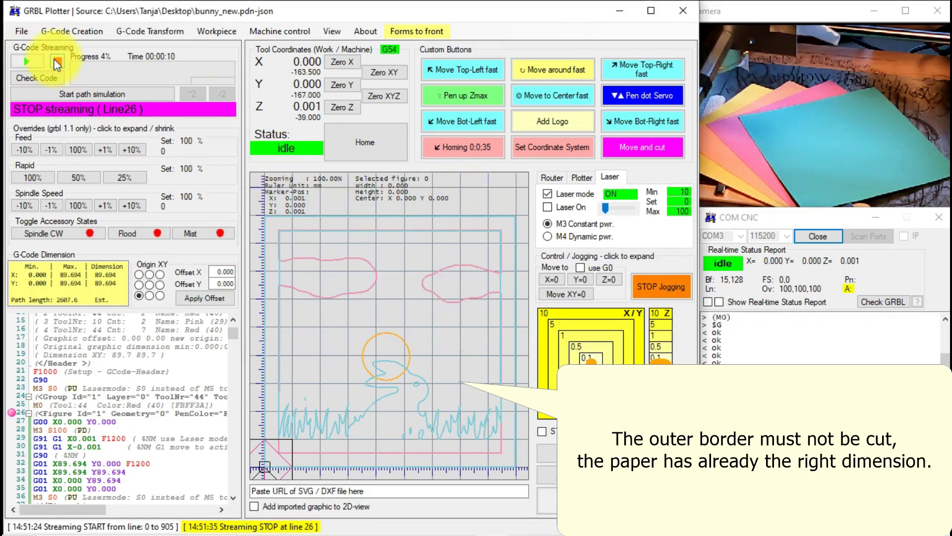
# - Bring Setup back, disable Avoid G2/3 commands, enable Remove largest object to drop the outer border, and reload the graphic
pyautogui.click(418, 31)
pyautogui.click(397, 161)
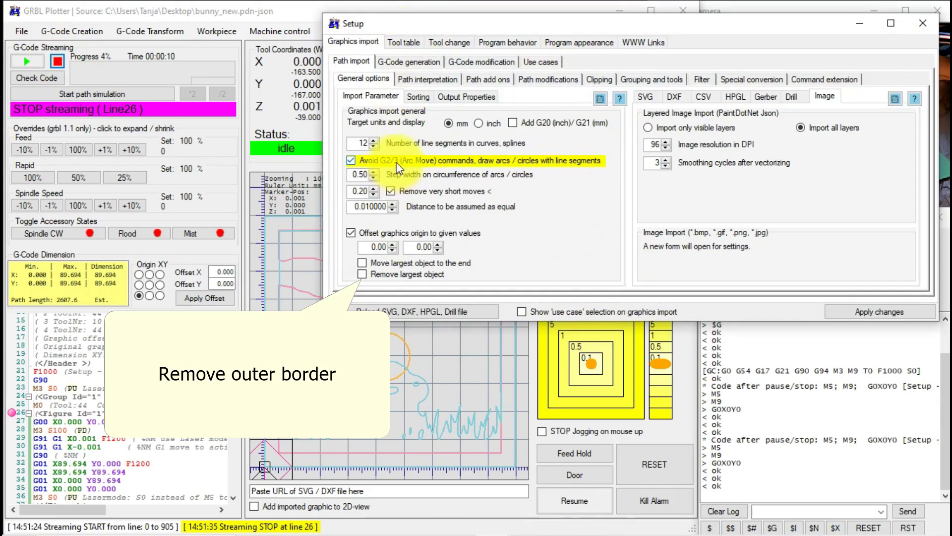
pyautogui.click(379, 274)
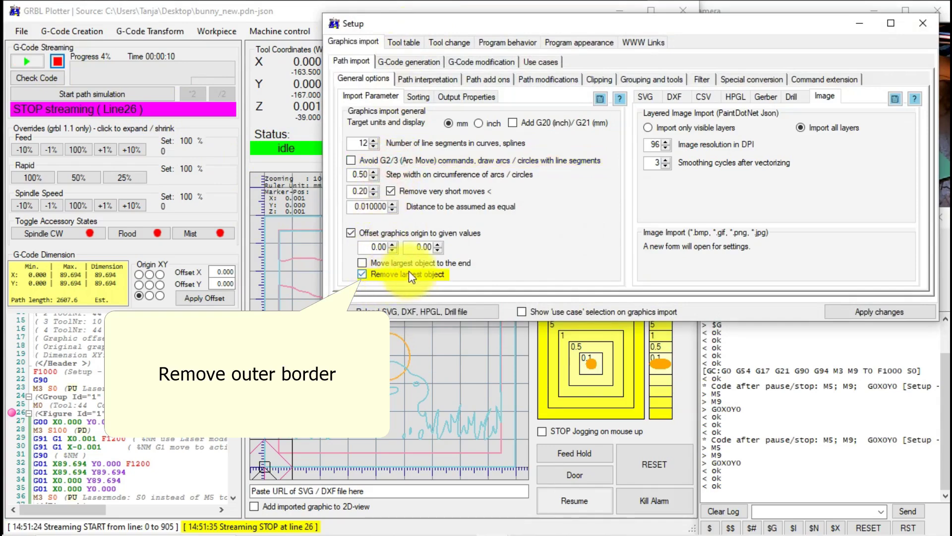
pyautogui.click(439, 310)
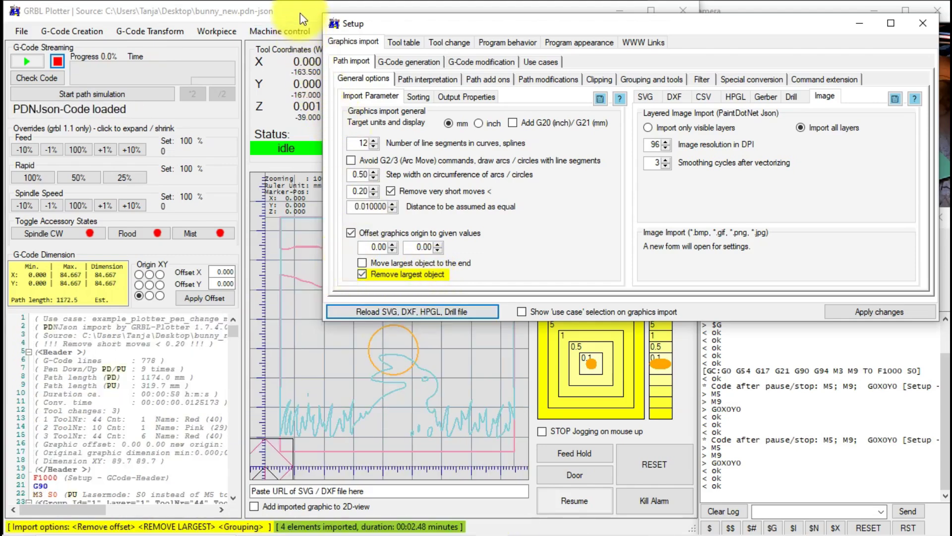
# - Return to the main window, start streaming the G-code and continue past the tool change for the orange layer (#FFB03A)
pyautogui.click(303, 18)
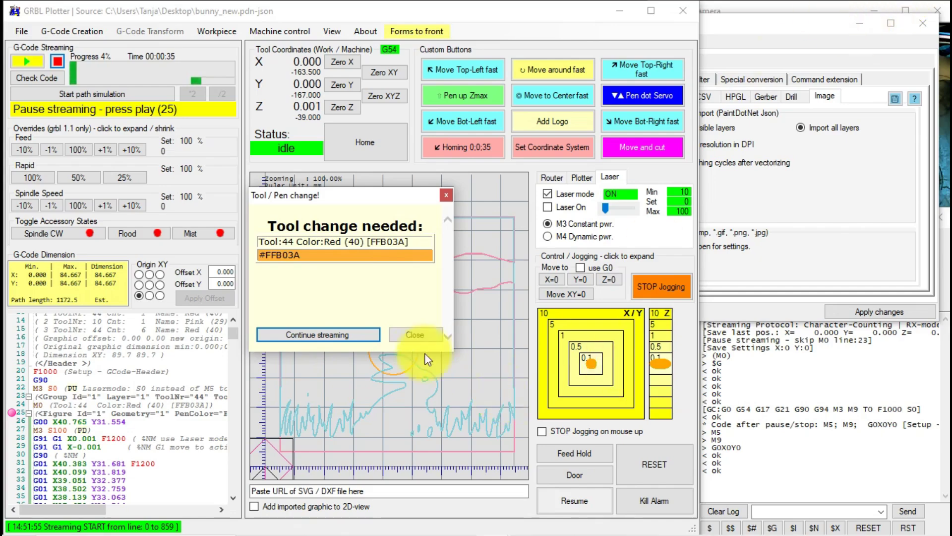
pyautogui.click(367, 338)
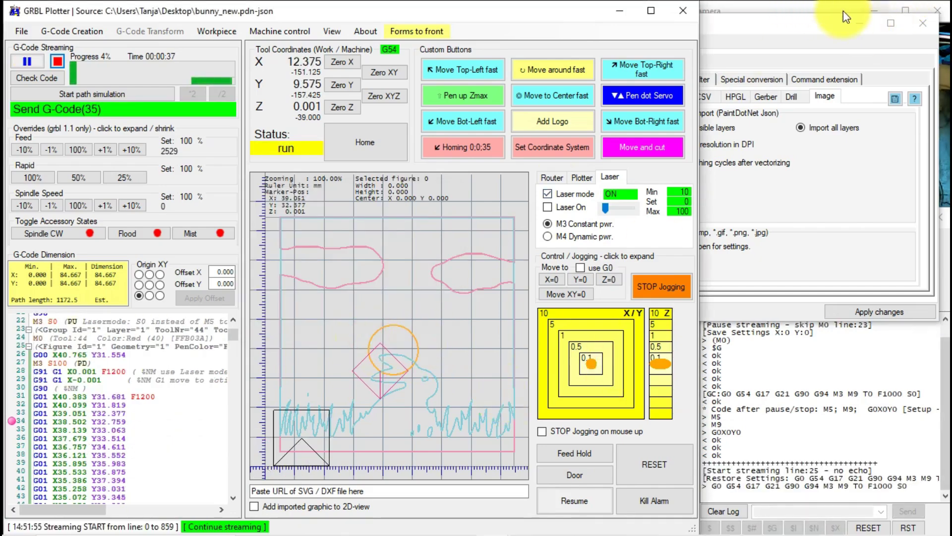
# - Bring the Smart Camera window forward and continue streaming at the pink (#EE91AE) and light blue (#84CCDA) tool changes
pyautogui.click(802, 11)
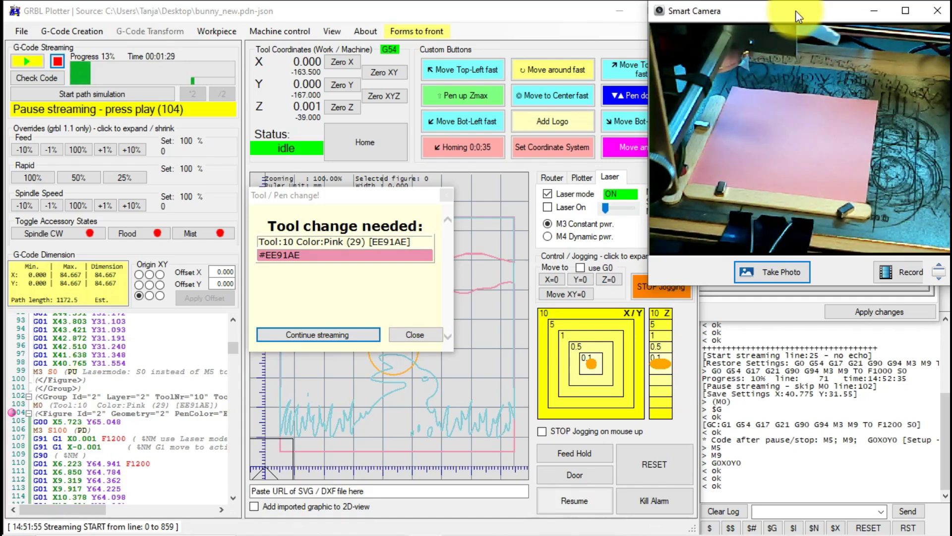
pyautogui.click(342, 333)
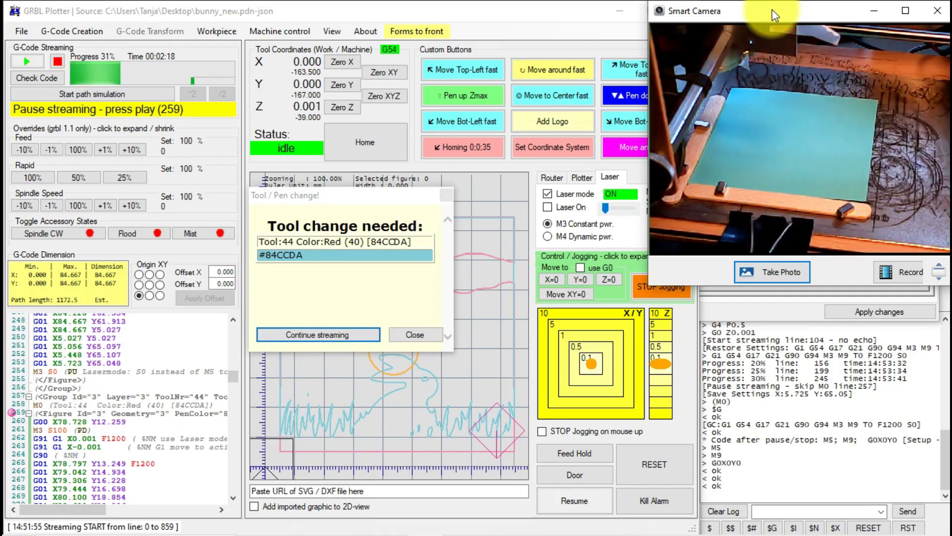
pyautogui.click(320, 334)
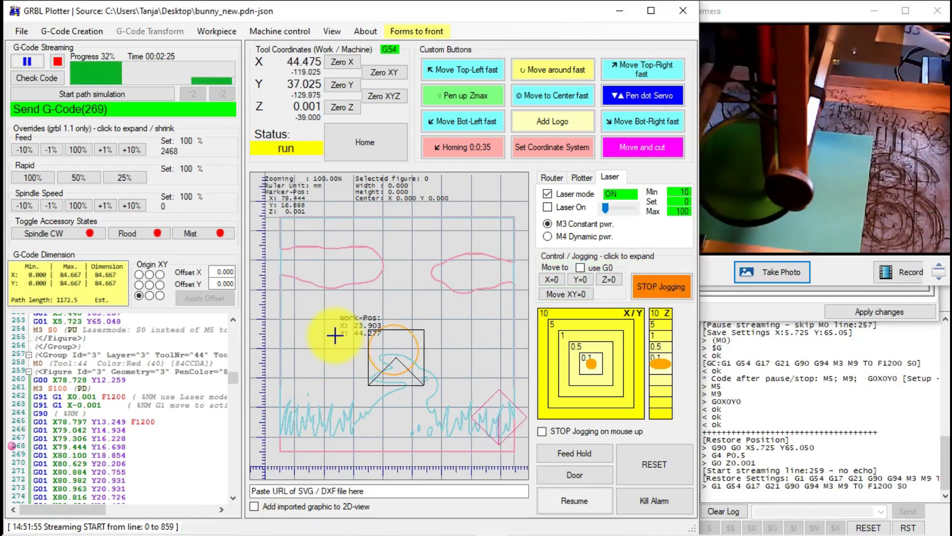